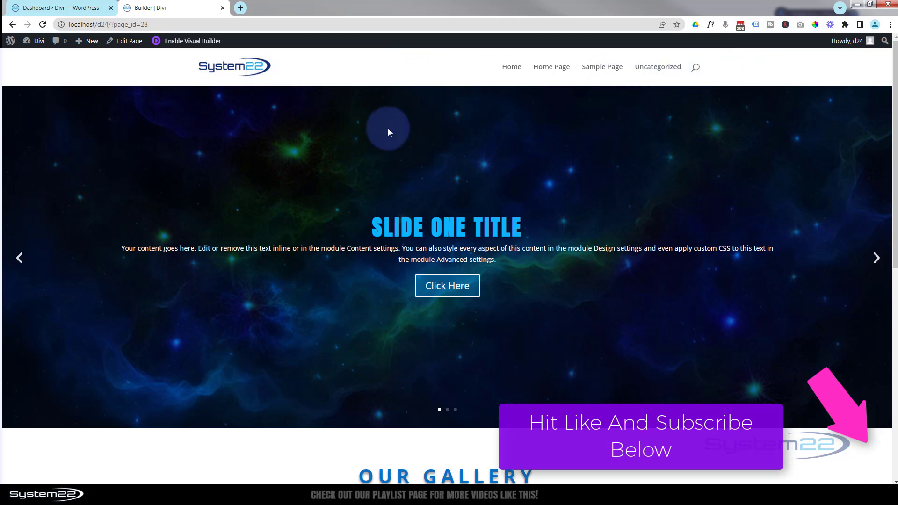
- Scroll the front-end page down and back up to review the slider header
{"action": "scroll", "coordinate": [388, 128], "scroll_direction": "down", "scroll_amount": 3}
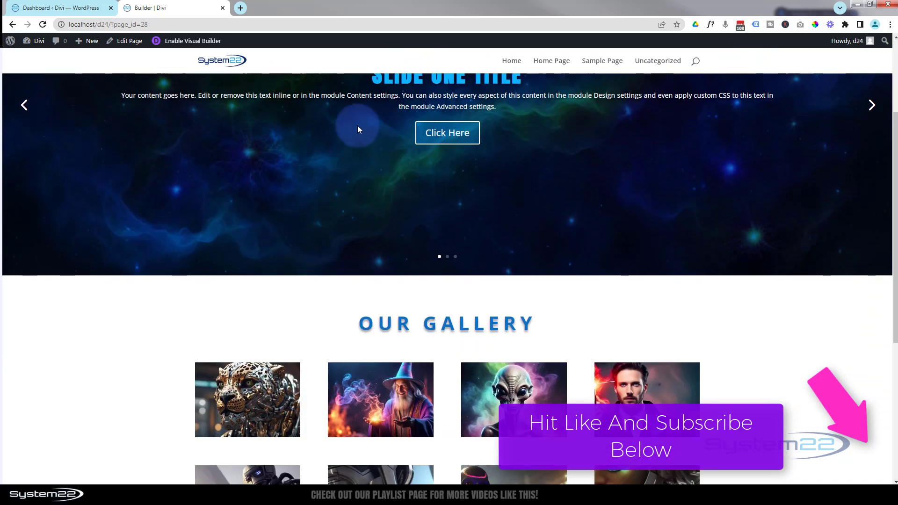
{"action": "scroll", "coordinate": [267, 113], "scroll_direction": "up", "scroll_amount": 2}
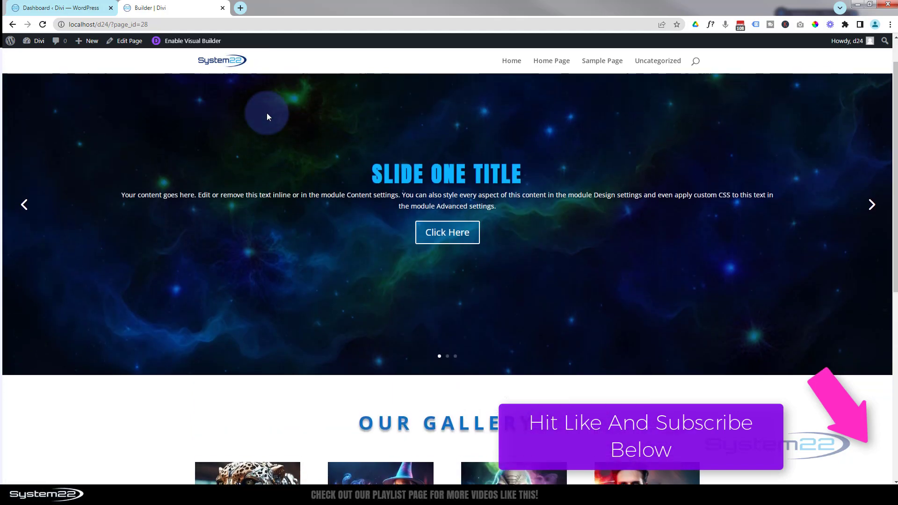
{"action": "scroll", "coordinate": [267, 113], "scroll_direction": "up", "scroll_amount": 1}
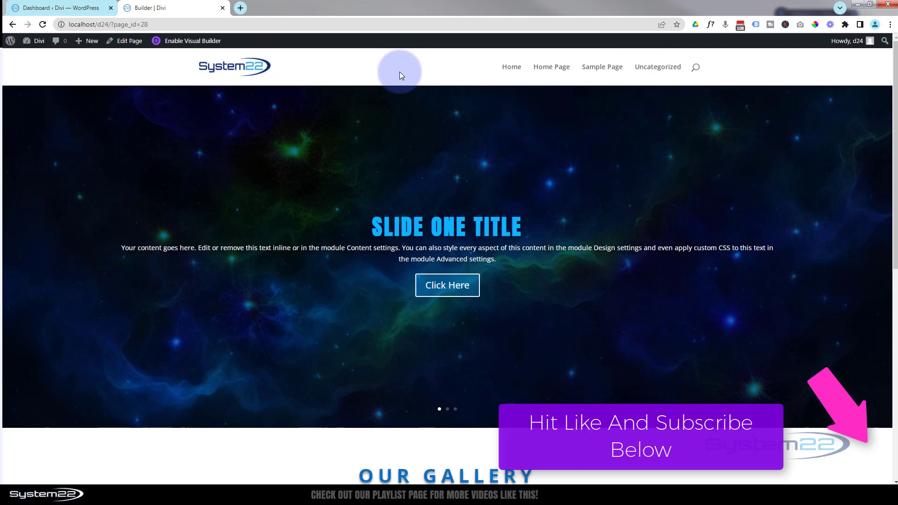
- From the Dashboard, open Appearance > Customize and enter the Header & Navigation group
{"action": "left_click", "coordinate": [55, 7]}
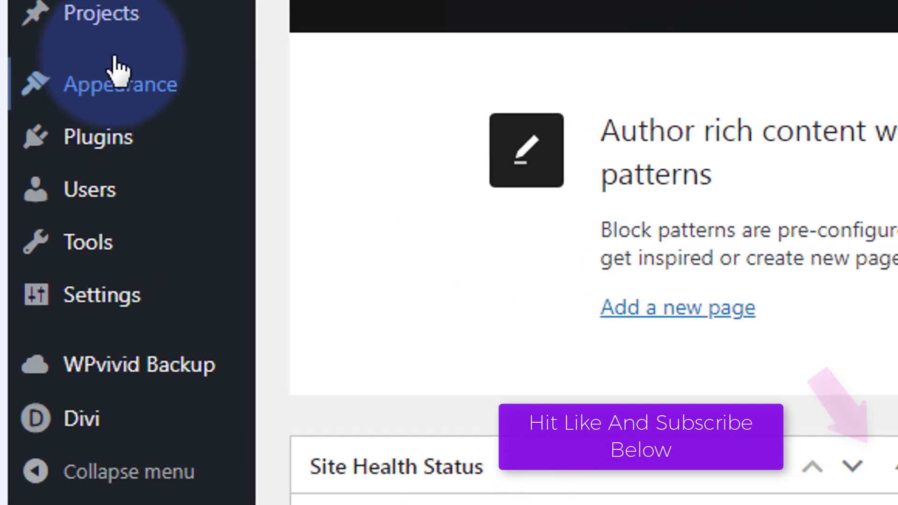
{"action": "mouse_move", "coordinate": [35, 200]}
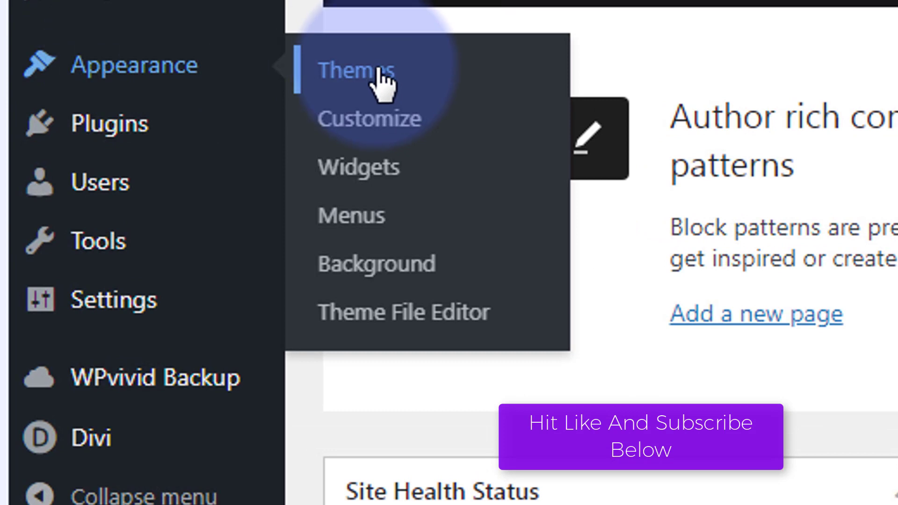
{"action": "left_click", "coordinate": [370, 133]}
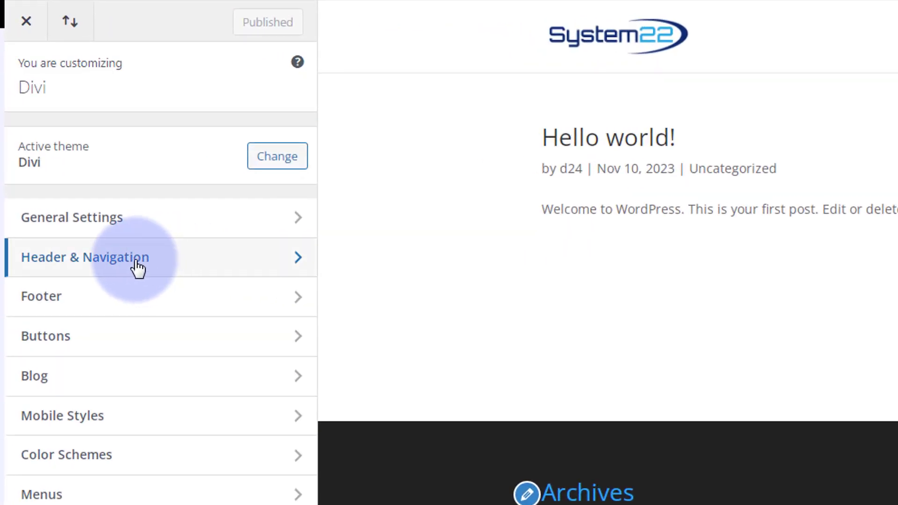
{"action": "left_click", "coordinate": [190, 260]}
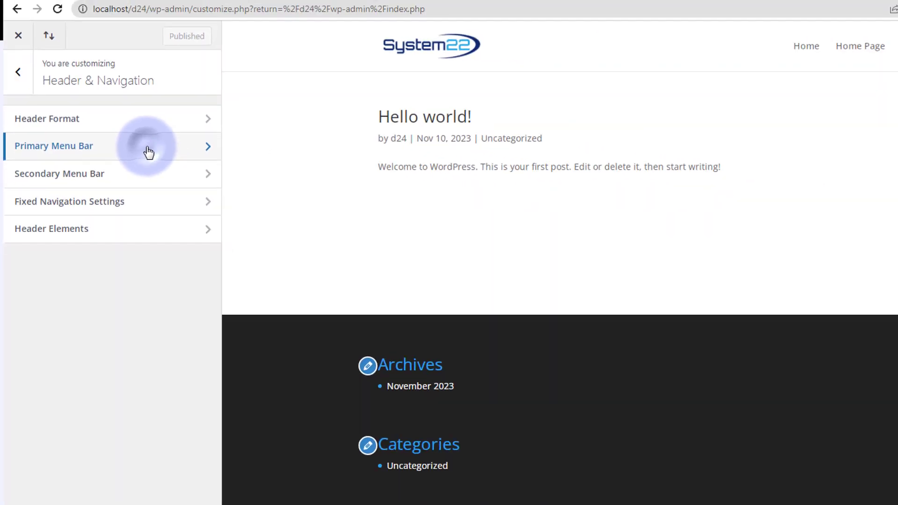
- In Primary Menu Bar, toggle Make Full Width and Hide Logo Image on, then back off
{"action": "left_click", "coordinate": [149, 153]}
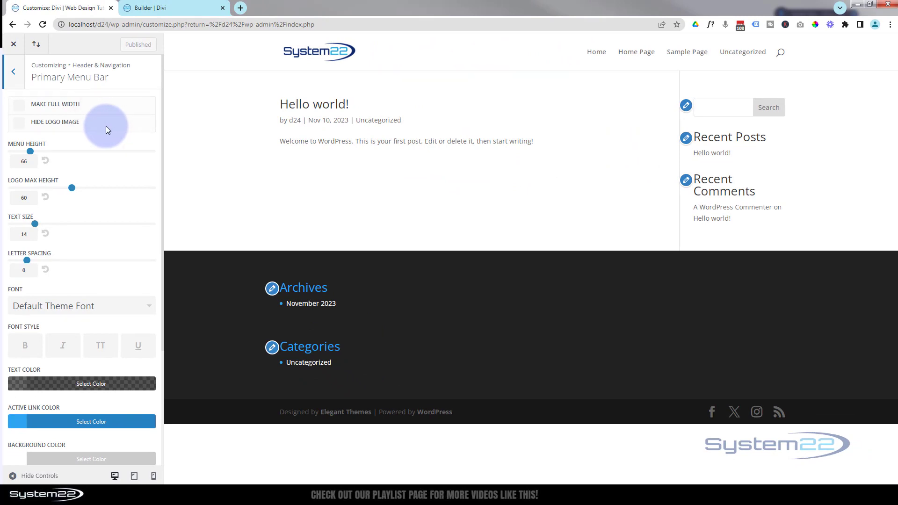
{"action": "left_click", "coordinate": [20, 106]}
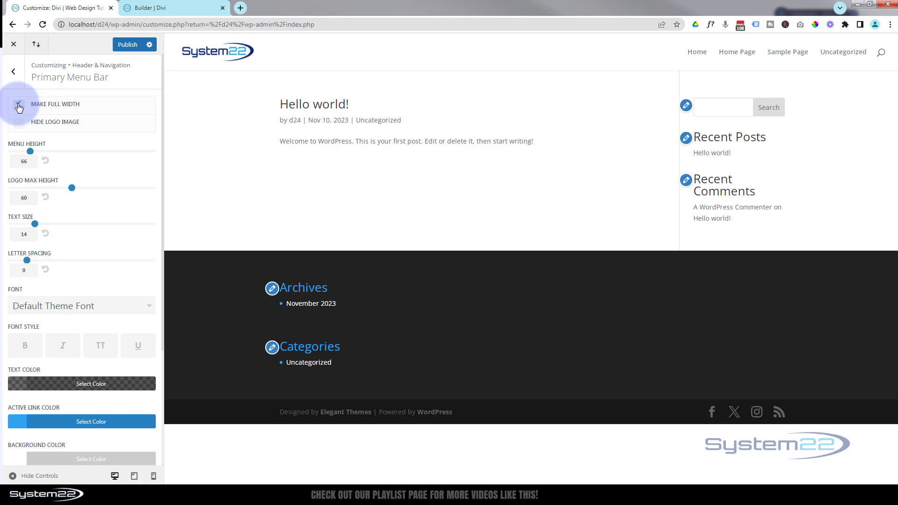
{"action": "left_click", "coordinate": [19, 106]}
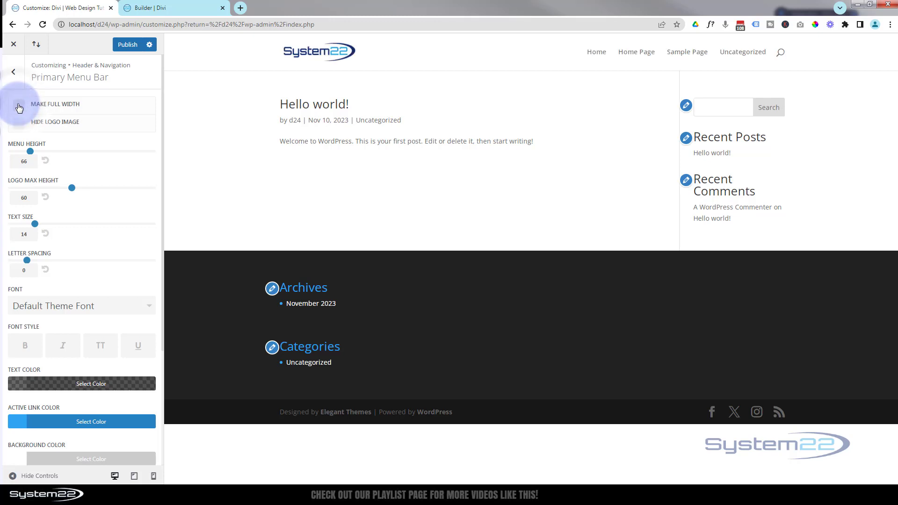
{"action": "left_click", "coordinate": [19, 124]}
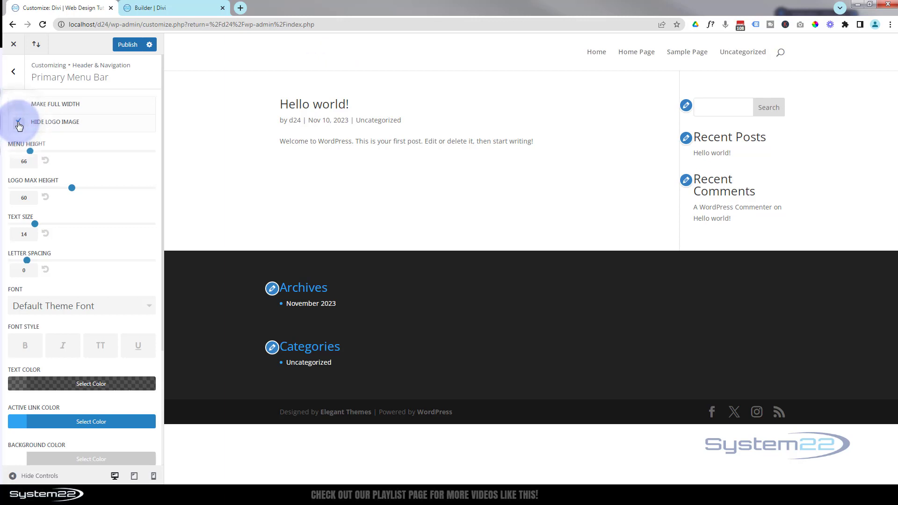
{"action": "left_click", "coordinate": [19, 124]}
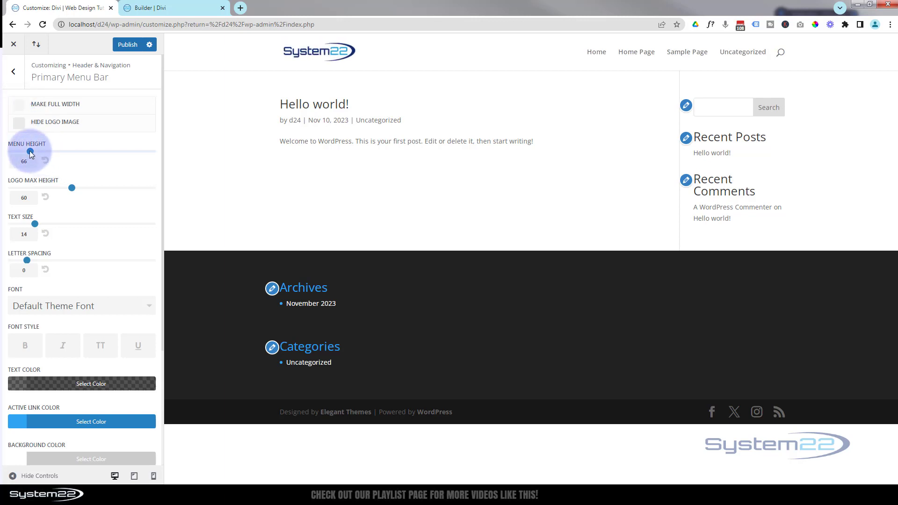
- Set the primary Menu Height to 60, after trying 80
{"action": "left_click", "coordinate": [30, 150]}
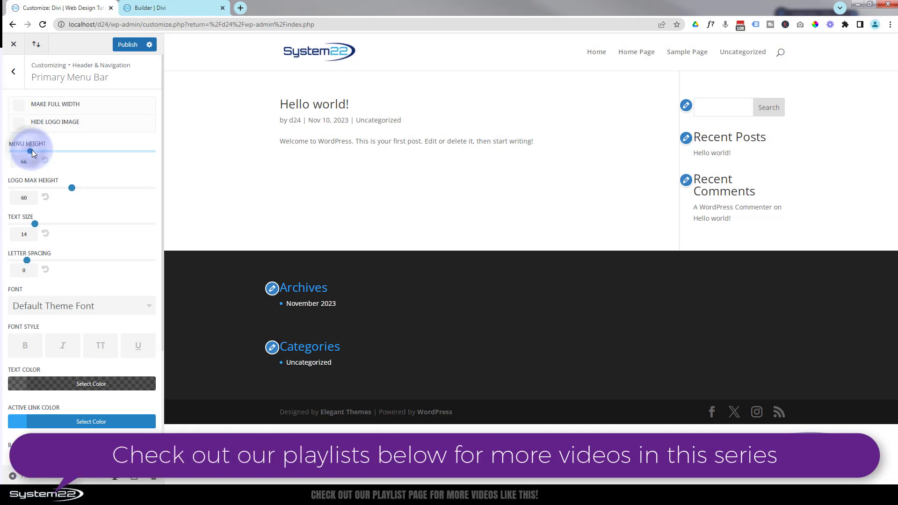
{"action": "mouse_move", "coordinate": [31, 151]}
{"action": "left_mouse_down"}
{"action": "mouse_move", "coordinate": [41, 152]}
{"action": "mouse_move", "coordinate": [30, 153]}
{"action": "left_mouse_up"}
{"action": "double_click", "coordinate": [27, 162]}
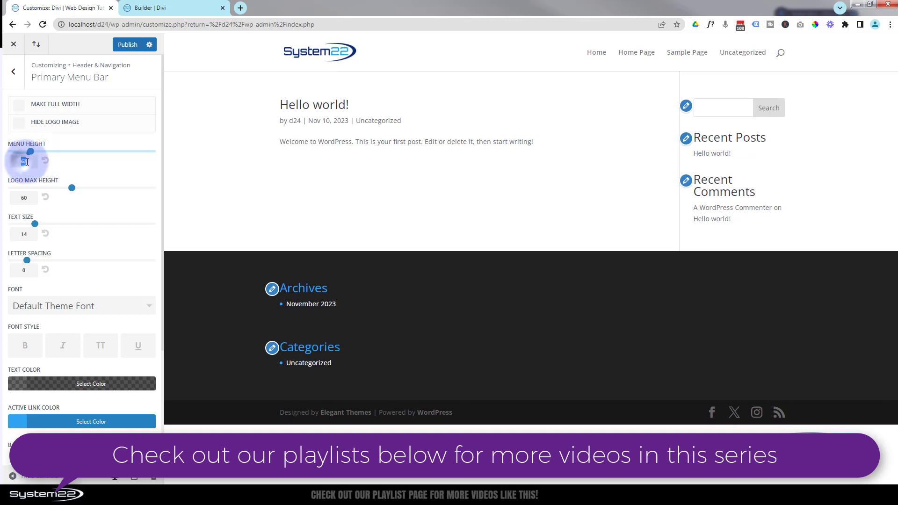
{"action": "type", "text": "80"}
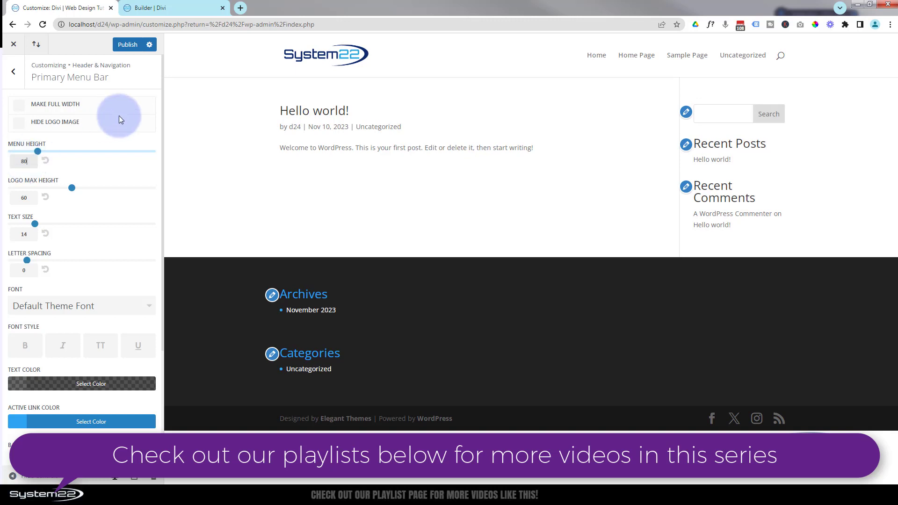
{"action": "double_click", "coordinate": [23, 162]}
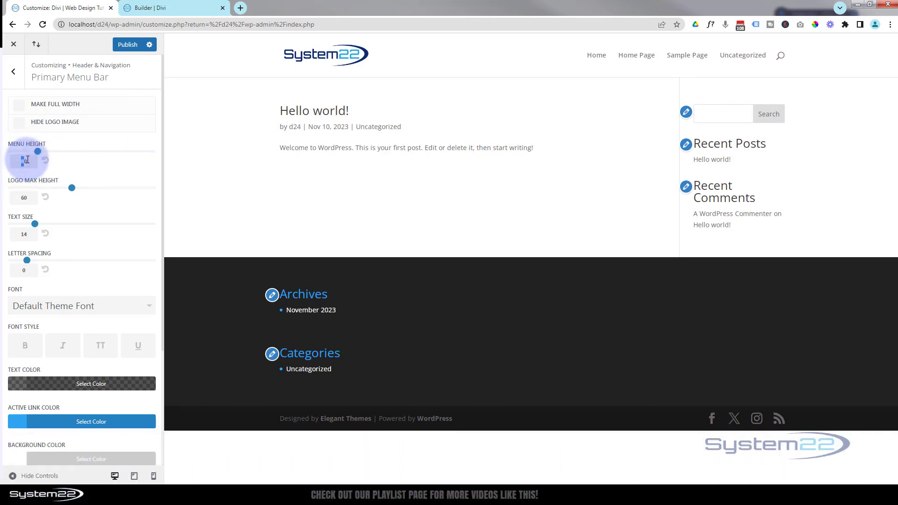
{"action": "type", "text": "60"}
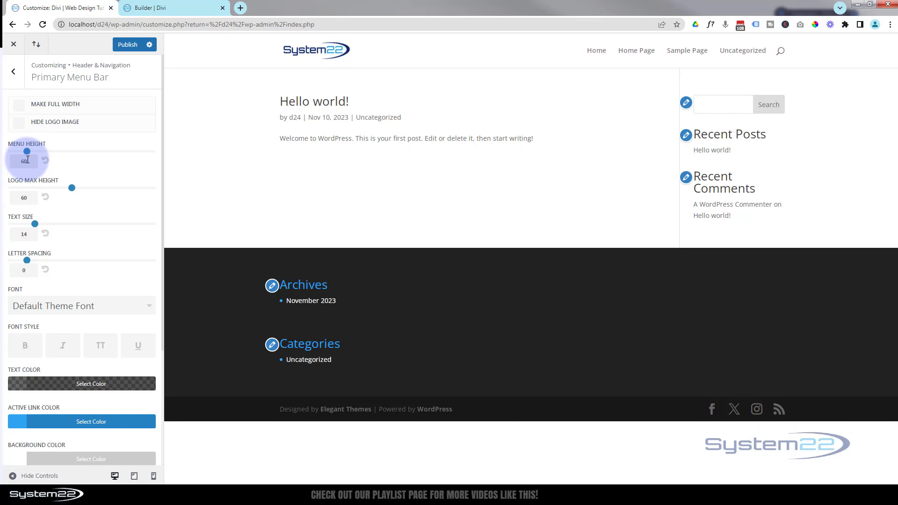
{"action": "double_click", "coordinate": [24, 162]}
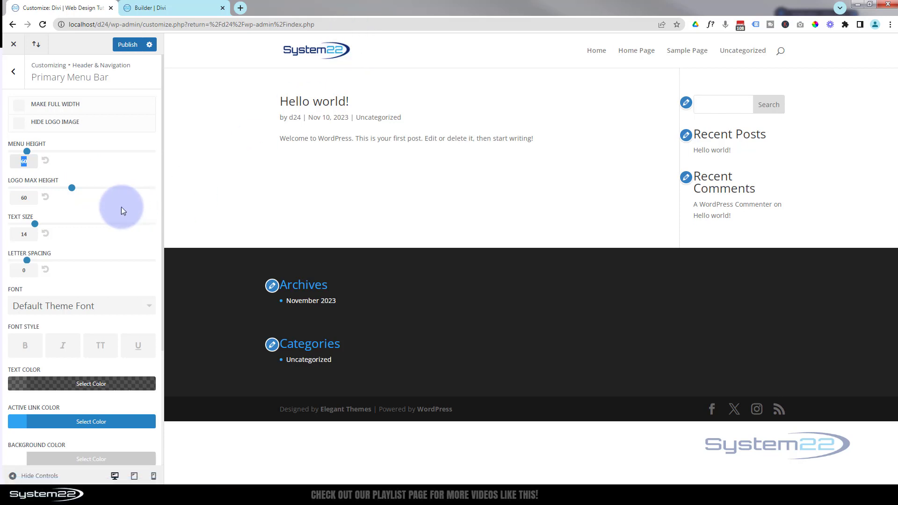
- Raise the header Logo Max Height to 68
{"action": "left_click_drag", "start_coordinate": [72, 187], "coordinate": [90, 189]}
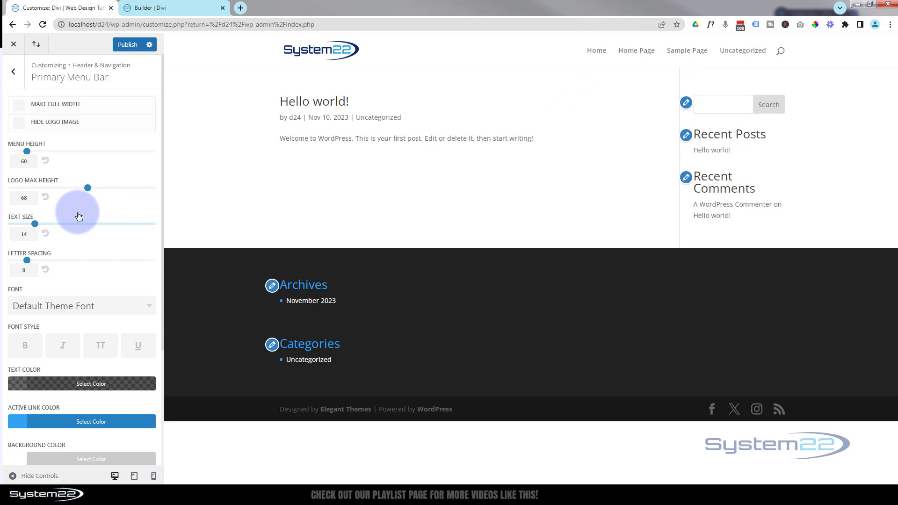
{"action": "scroll", "coordinate": [77, 210], "scroll_direction": "down", "scroll_amount": 1}
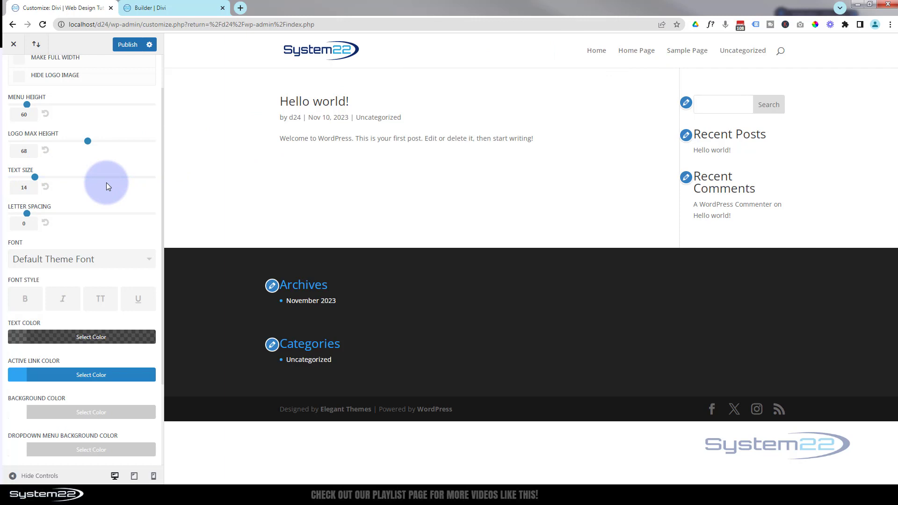
{"action": "mouse_move", "coordinate": [27, 214]}
{"action": "left_mouse_down"}
{"action": "mouse_move", "coordinate": [40, 213]}
{"action": "mouse_move", "coordinate": [30, 215]}
{"action": "left_mouse_up"}
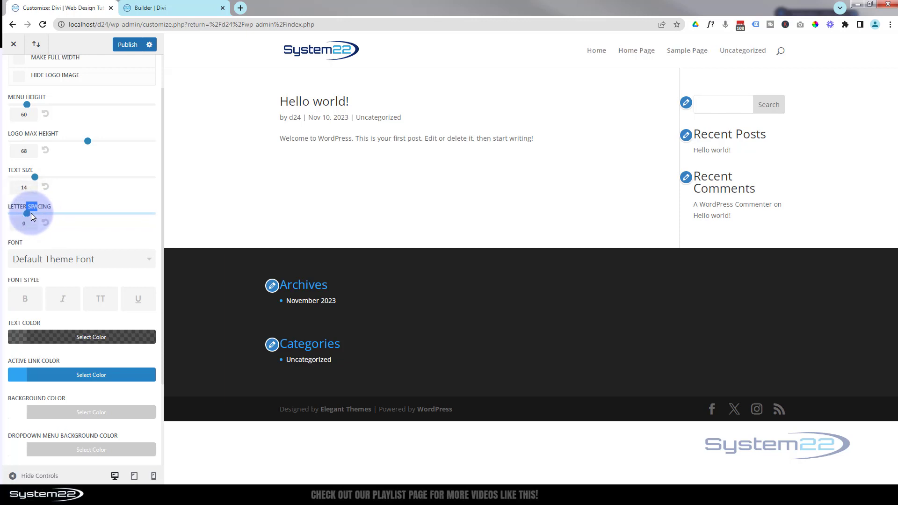
{"action": "left_click", "coordinate": [71, 201]}
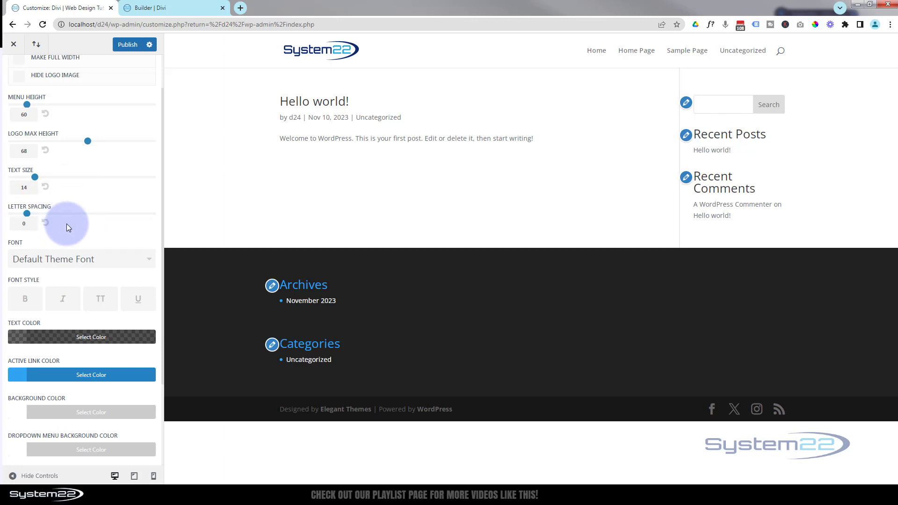
- Experiment with the menu Letter Spacing slider and value field
{"action": "left_click", "coordinate": [27, 212]}
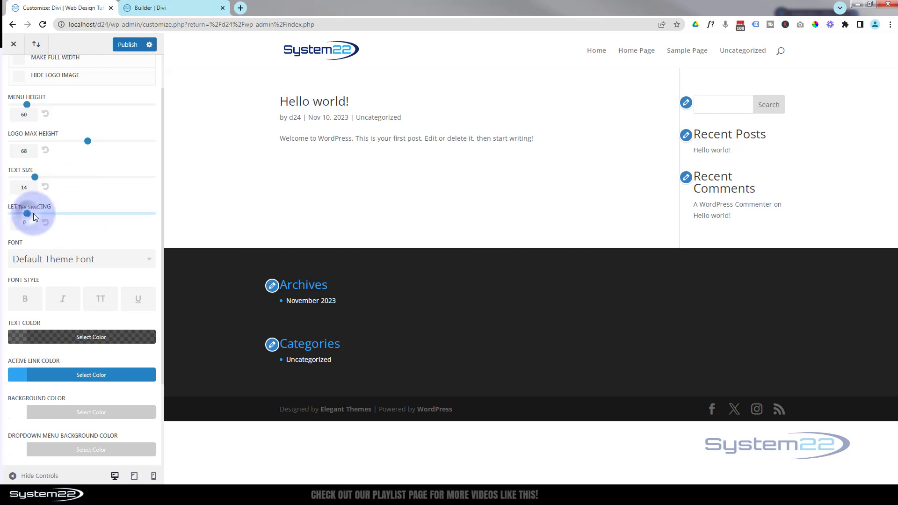
{"action": "left_click_drag", "start_coordinate": [33, 213], "coordinate": [42, 215]}
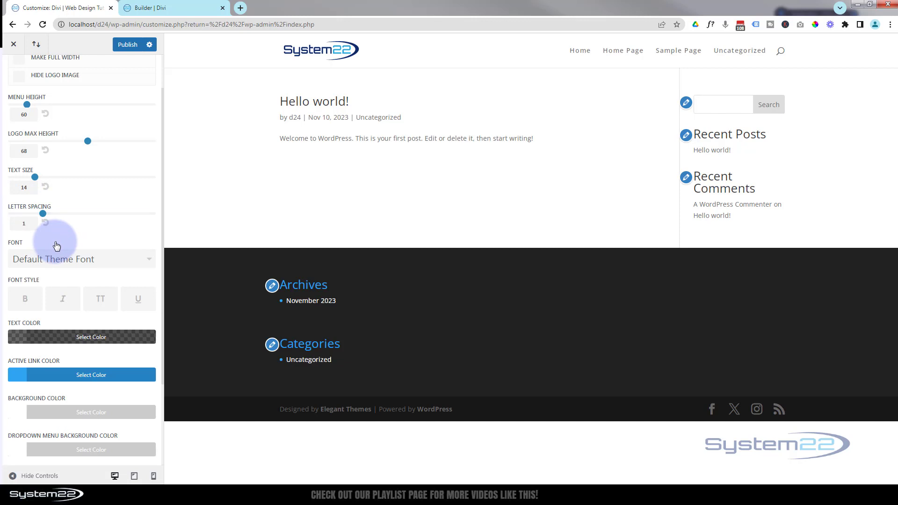
{"action": "double_click", "coordinate": [23, 223]}
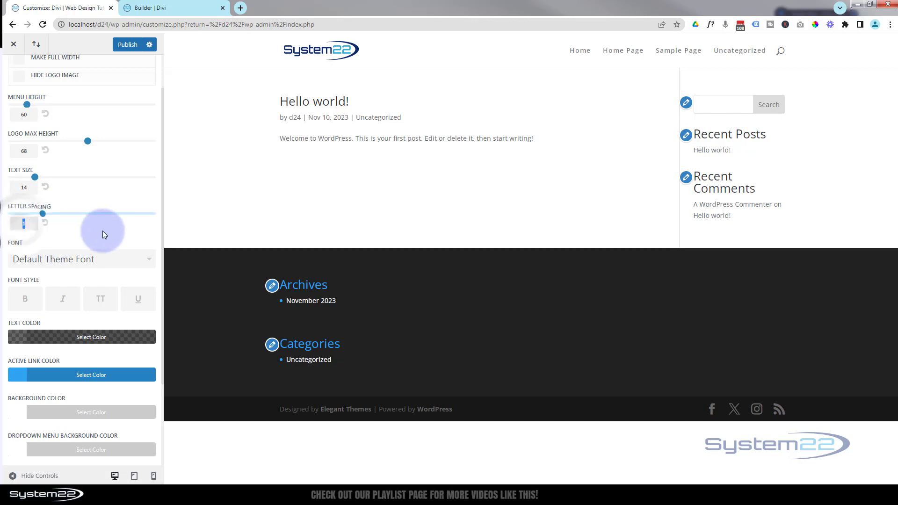
{"action": "type", "text": "4"}
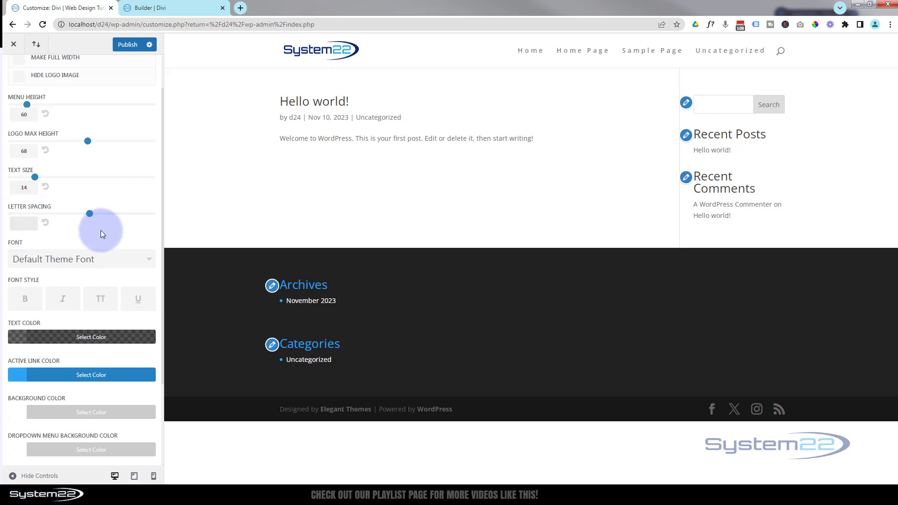
{"action": "type", "text": "0"}
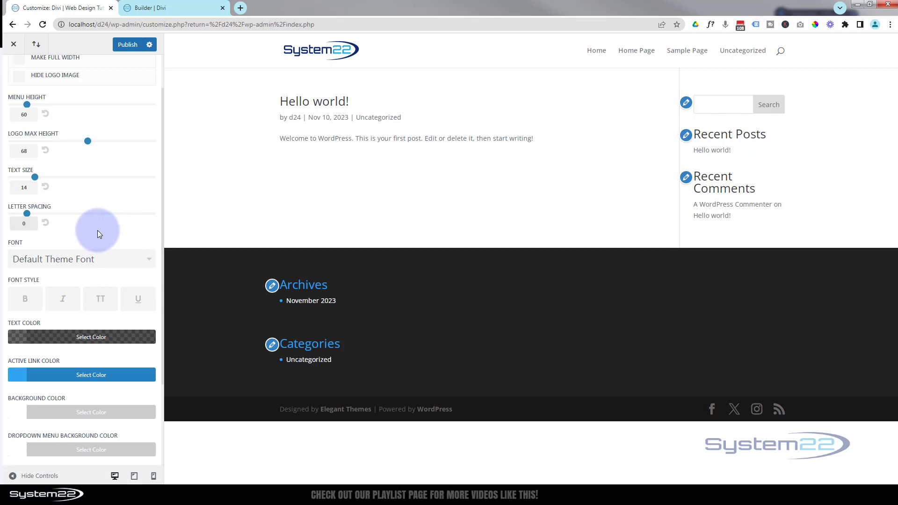
{"action": "scroll", "coordinate": [89, 217], "scroll_direction": "down", "scroll_amount": 1}
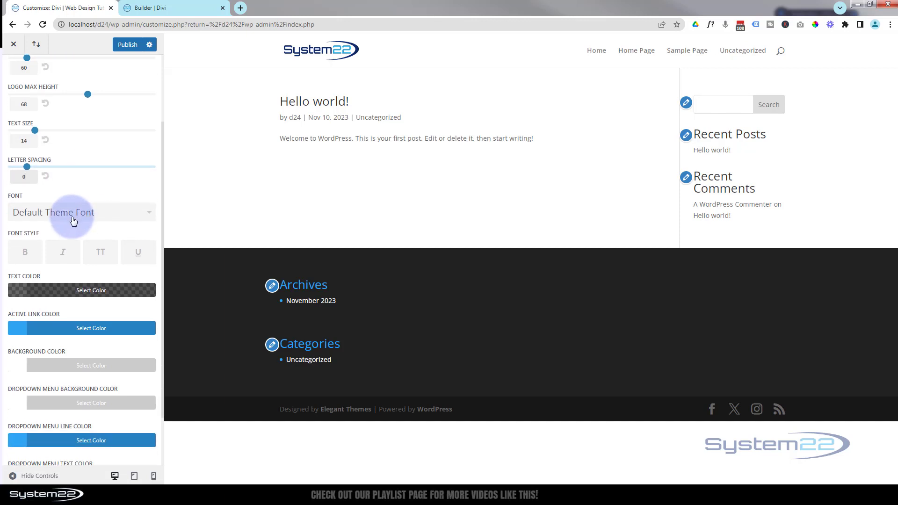
{"action": "left_click", "coordinate": [87, 215]}
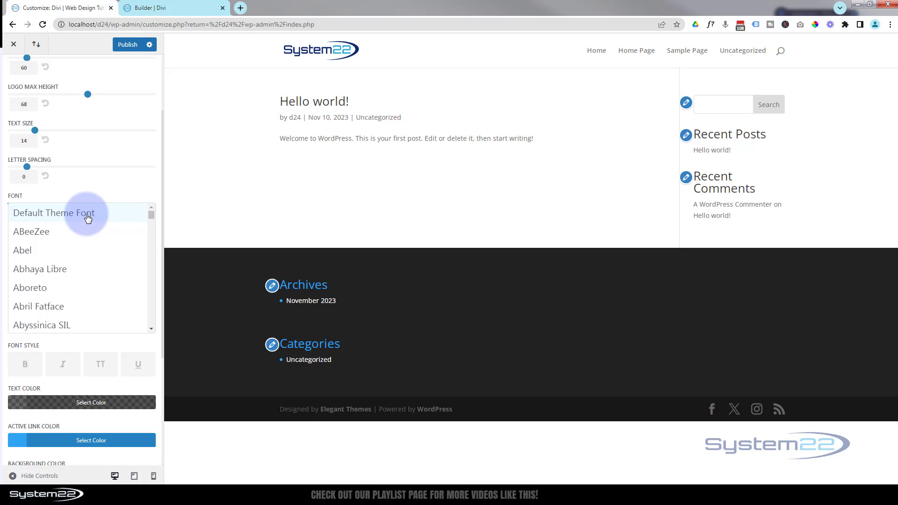
{"action": "scroll", "coordinate": [68, 262], "scroll_direction": "down", "scroll_amount": 5}
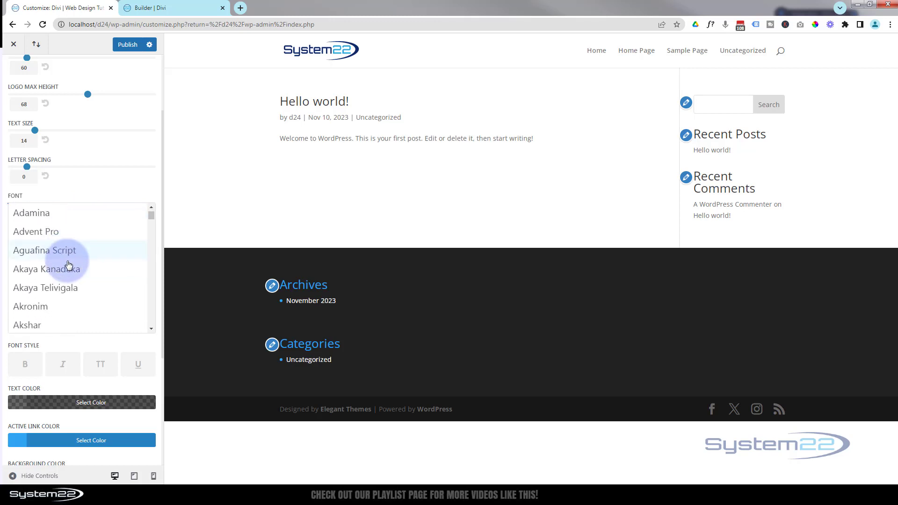
{"action": "scroll", "coordinate": [68, 265], "scroll_direction": "down", "scroll_amount": 4}
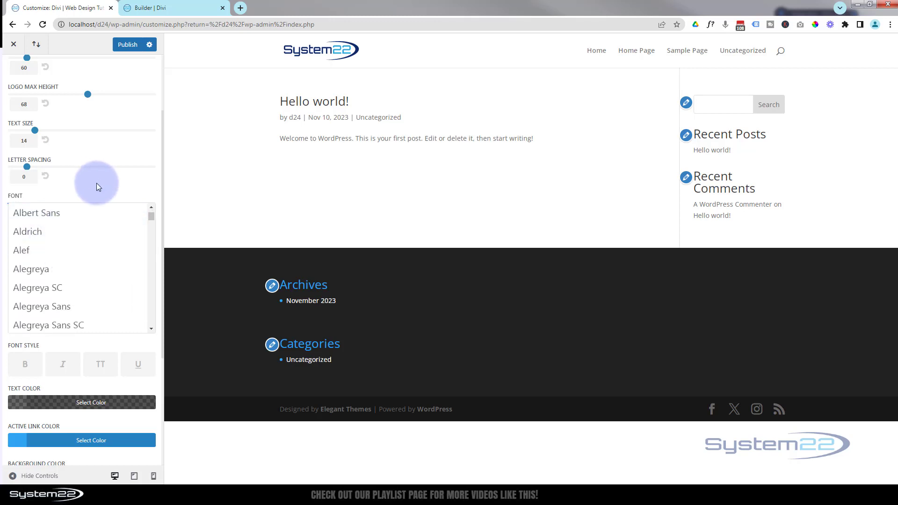
{"action": "scroll", "coordinate": [152, 203], "scroll_direction": "down", "scroll_amount": 2}
{"action": "scroll", "coordinate": [160, 210], "scroll_direction": "down", "scroll_amount": 3}
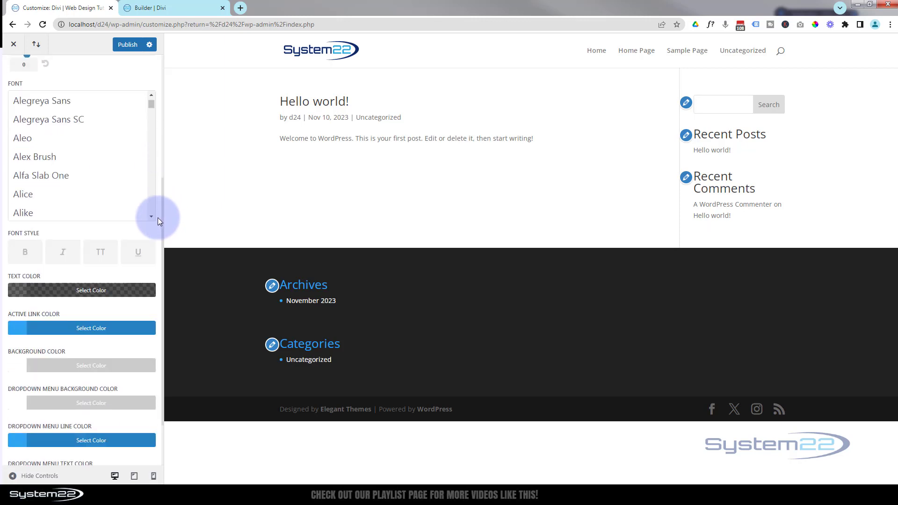
{"action": "scroll", "coordinate": [158, 217], "scroll_direction": "down", "scroll_amount": 1}
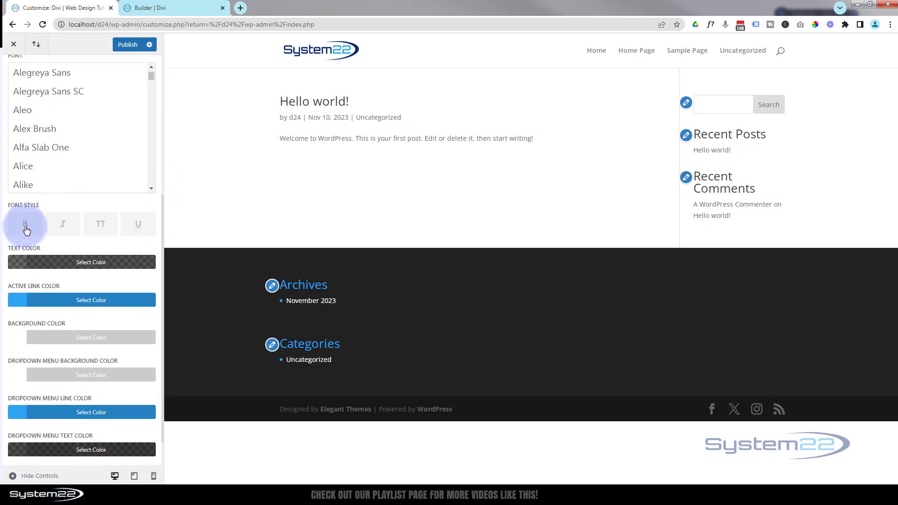
{"action": "left_click", "coordinate": [26, 229]}
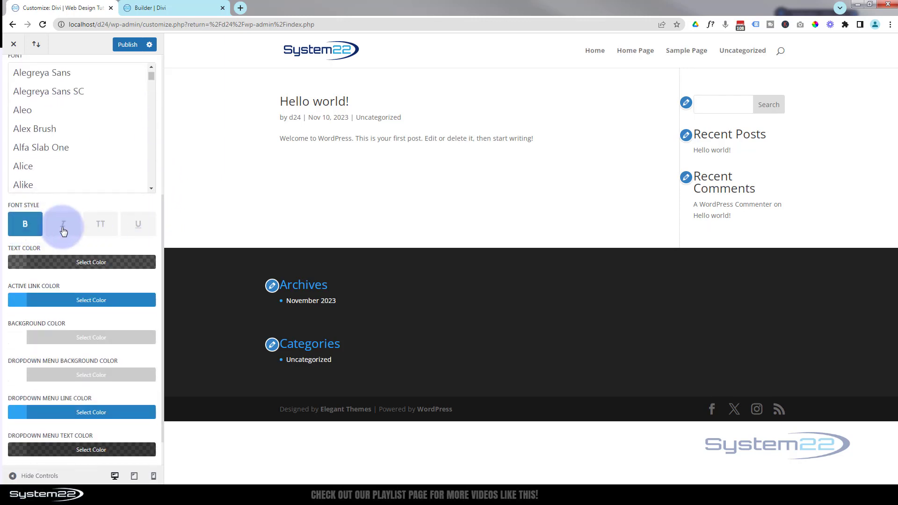
{"action": "left_click", "coordinate": [63, 231]}
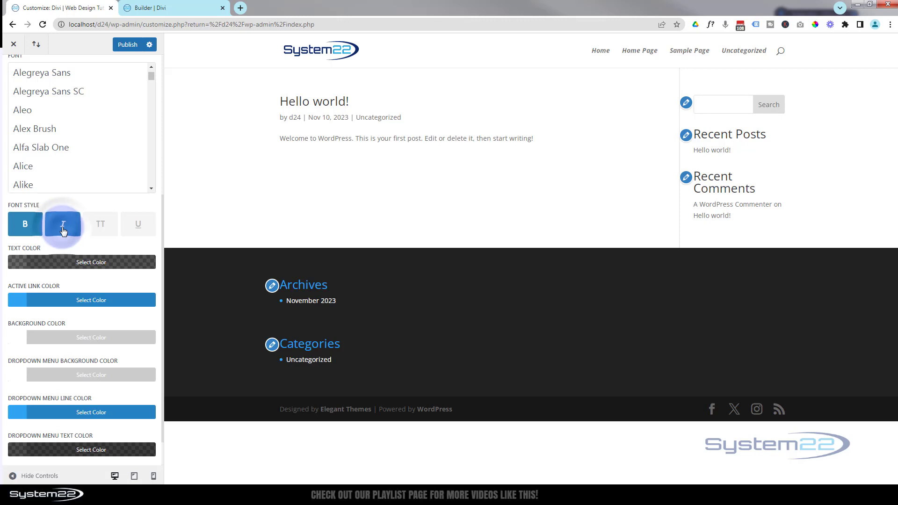
{"action": "left_click", "coordinate": [101, 229]}
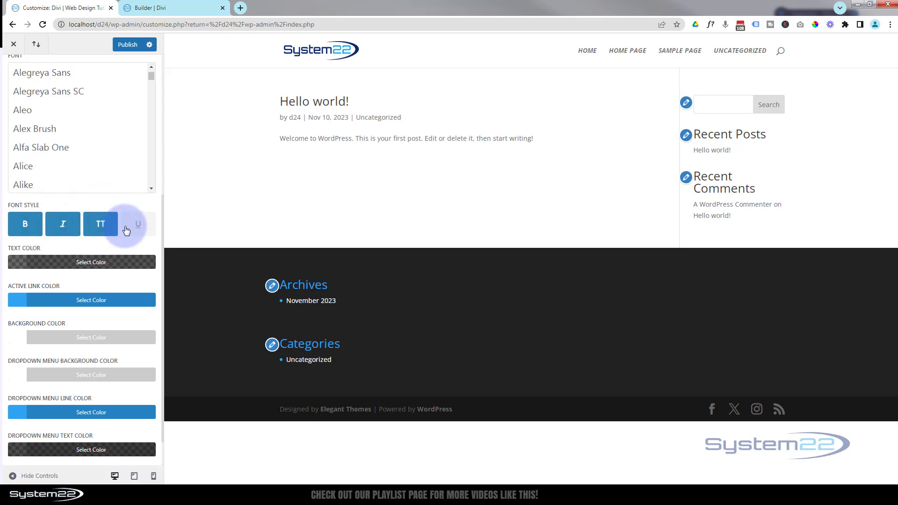
{"action": "left_click", "coordinate": [134, 229]}
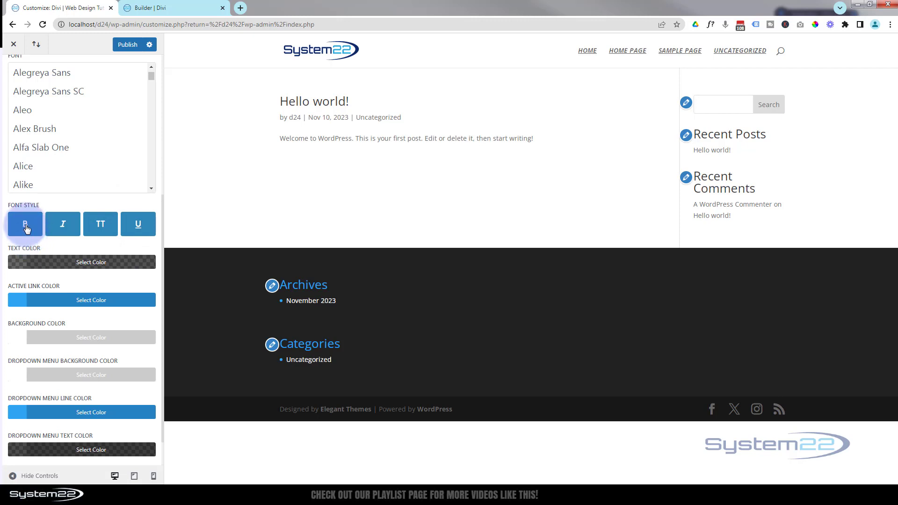
{"action": "left_click", "coordinate": [25, 226]}
{"action": "left_click", "coordinate": [71, 231]}
{"action": "left_click", "coordinate": [100, 227]}
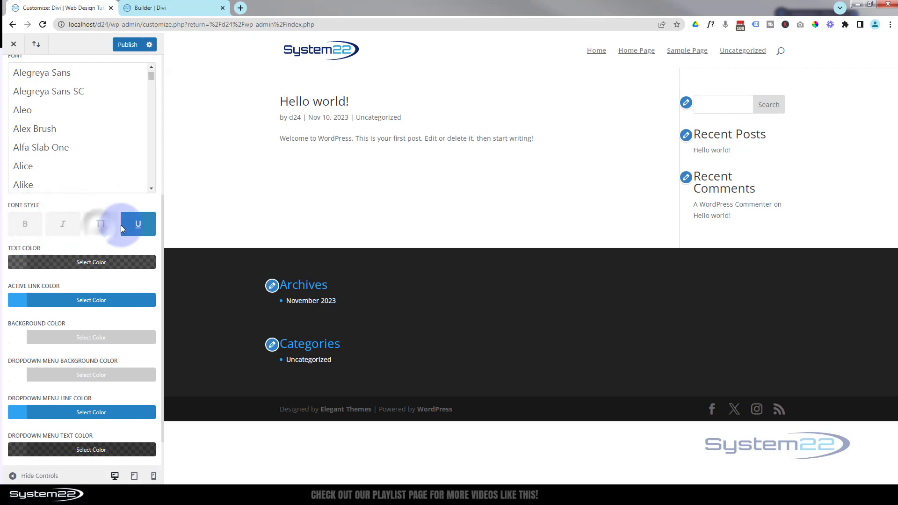
{"action": "left_click", "coordinate": [138, 228]}
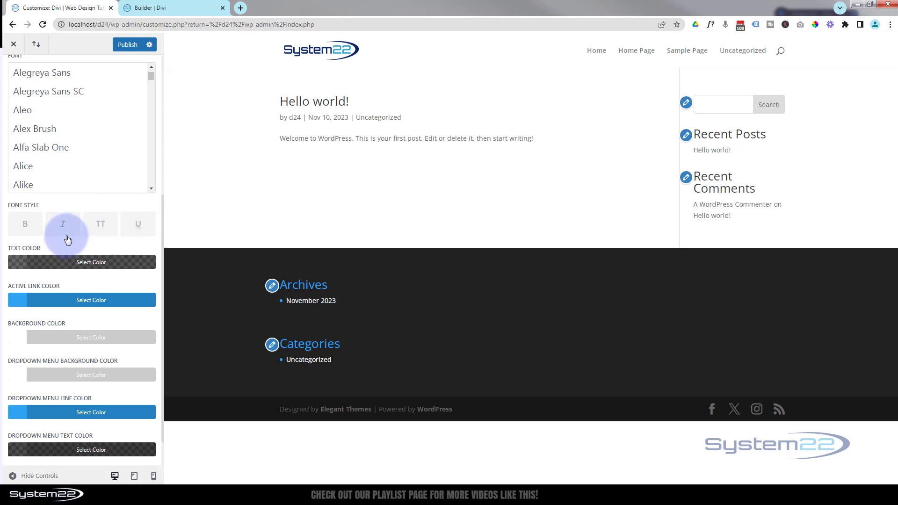
- Try a red primary menu bar background, then revert it to white #ffffff
{"action": "left_click", "coordinate": [69, 264]}
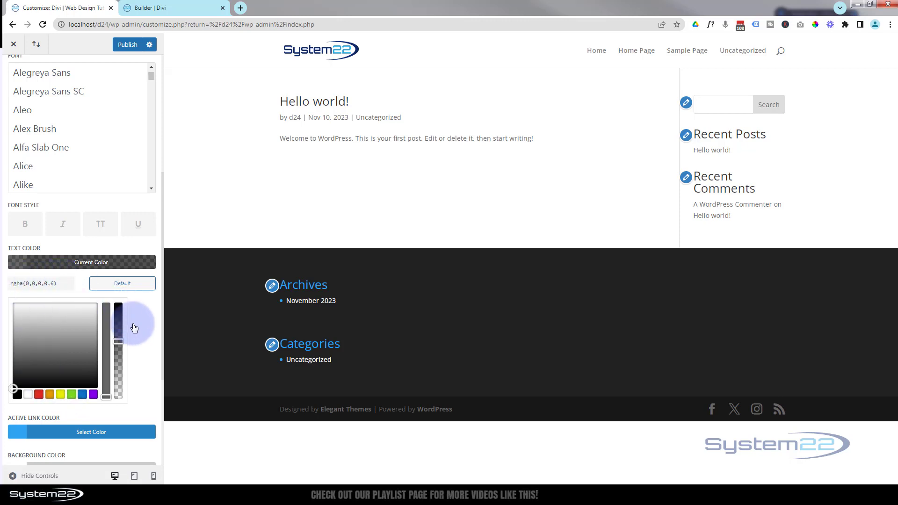
{"action": "scroll", "coordinate": [140, 323], "scroll_direction": "down", "scroll_amount": 2}
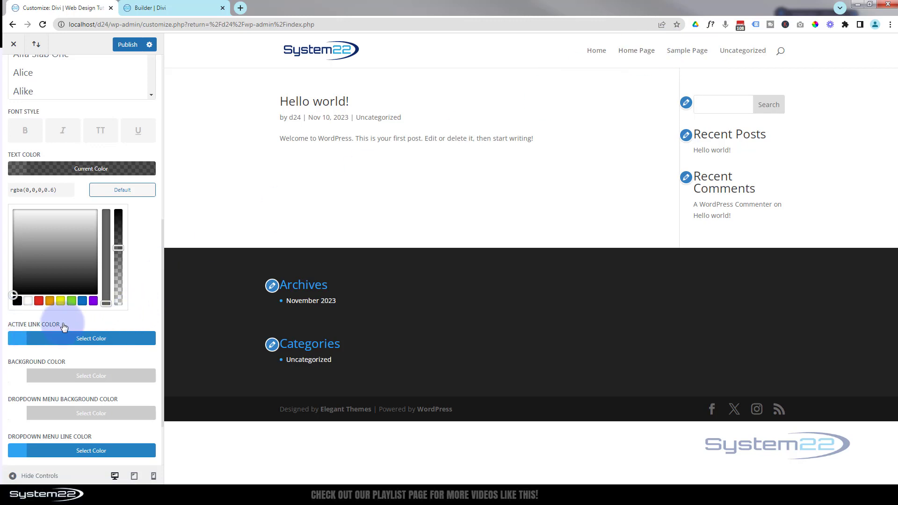
{"action": "scroll", "coordinate": [136, 323], "scroll_direction": "down", "scroll_amount": 2}
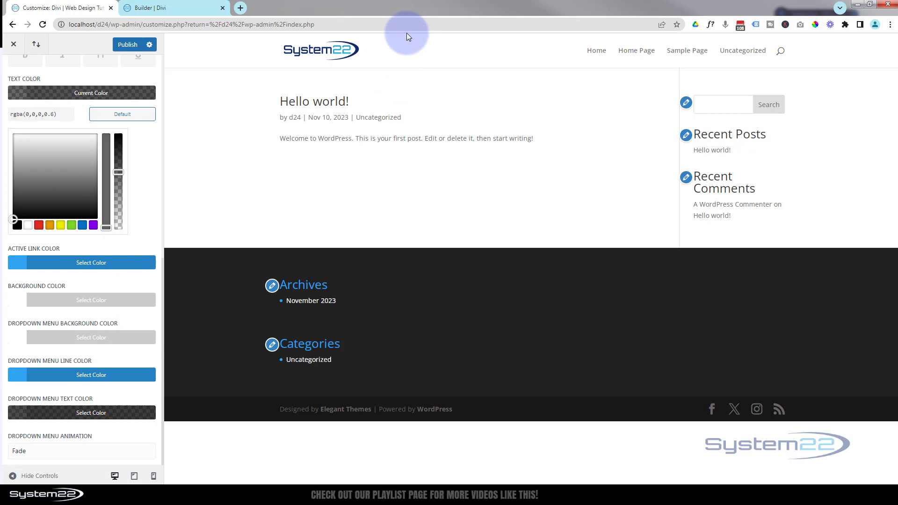
{"action": "left_click", "coordinate": [75, 301]}
{"action": "left_click", "coordinate": [39, 300]}
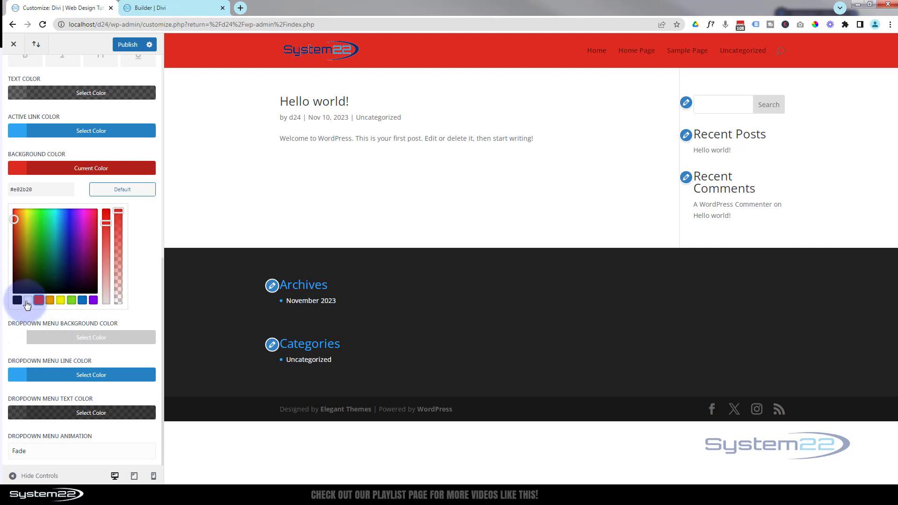
{"action": "left_click", "coordinate": [28, 301]}
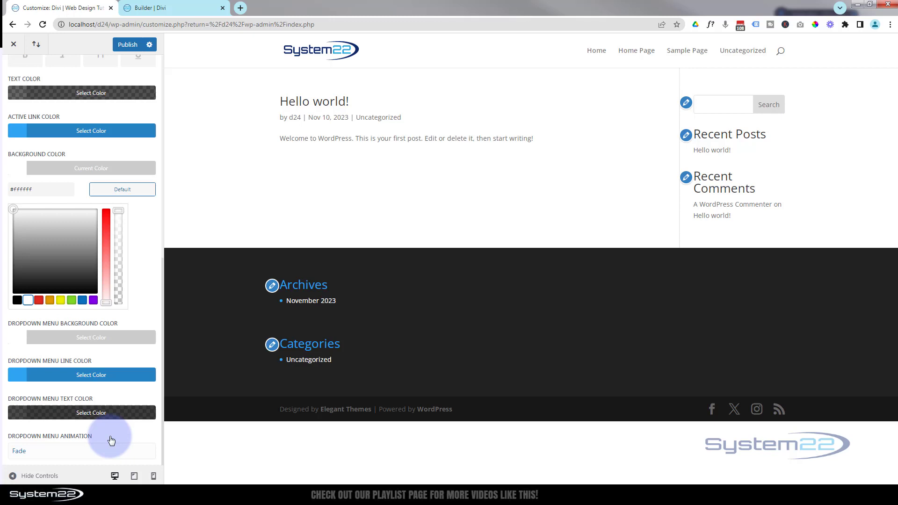
- Click the preview and scroll the Primary Menu Bar panel back to the top
{"action": "left_click", "coordinate": [234, 202]}
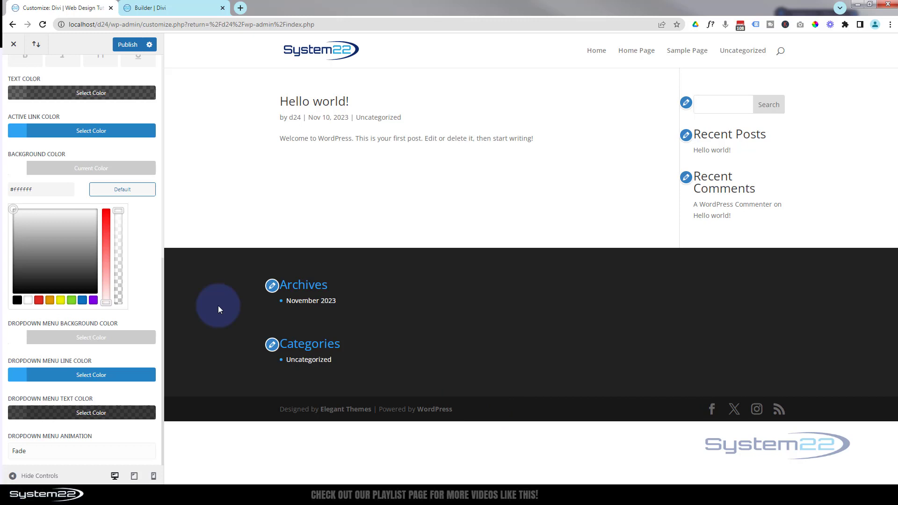
{"action": "scroll", "coordinate": [148, 281], "scroll_direction": "up", "scroll_amount": 7}
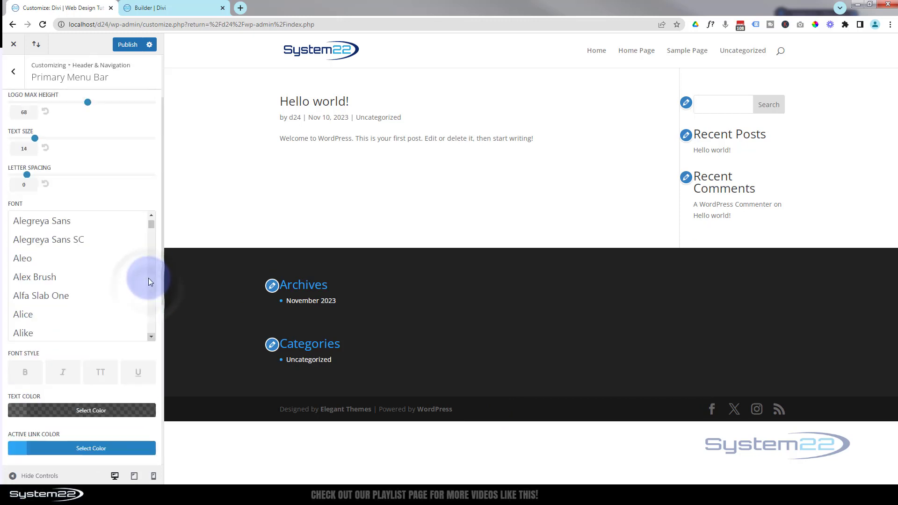
{"action": "scroll", "coordinate": [149, 277], "scroll_direction": "up", "scroll_amount": 2}
- In Homepage Settings, choose A static page with 'Home Page' as the homepage
{"action": "left_click", "coordinate": [14, 73]}
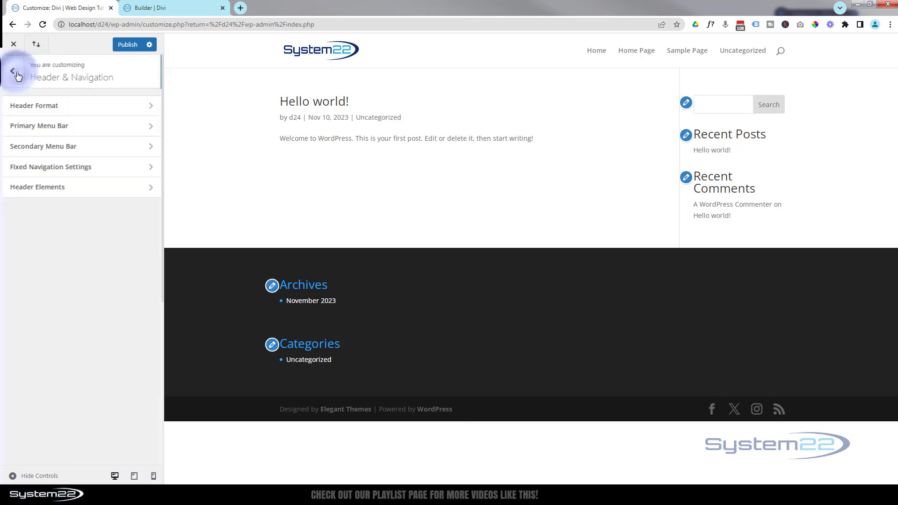
{"action": "left_click", "coordinate": [15, 74]}
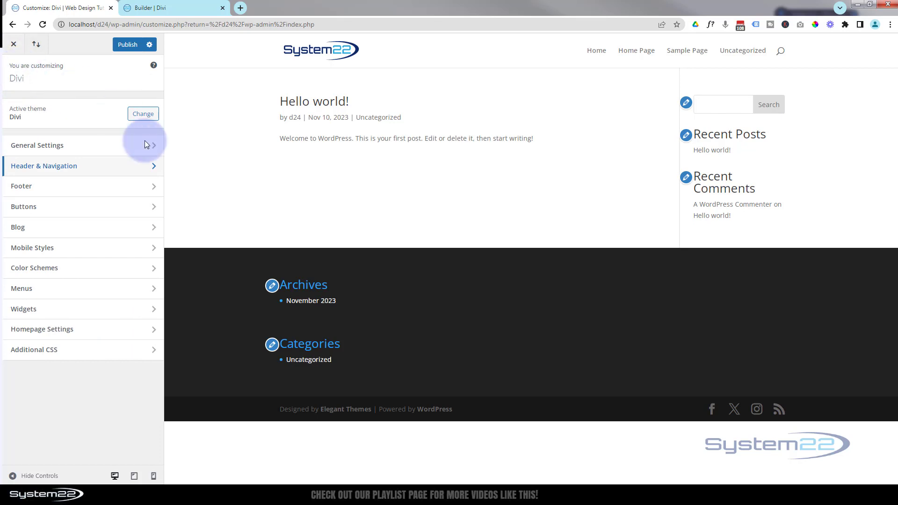
{"action": "left_click", "coordinate": [136, 329]}
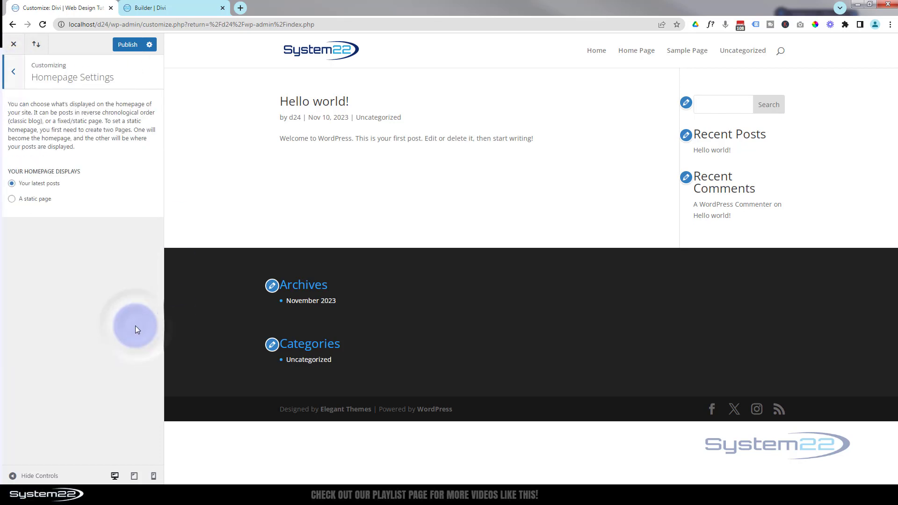
{"action": "left_click", "coordinate": [12, 199]}
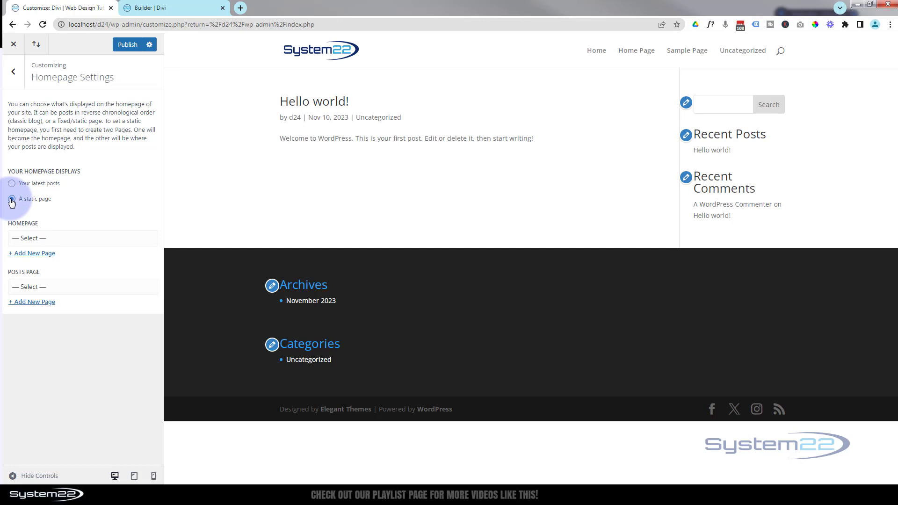
{"action": "left_click", "coordinate": [71, 242]}
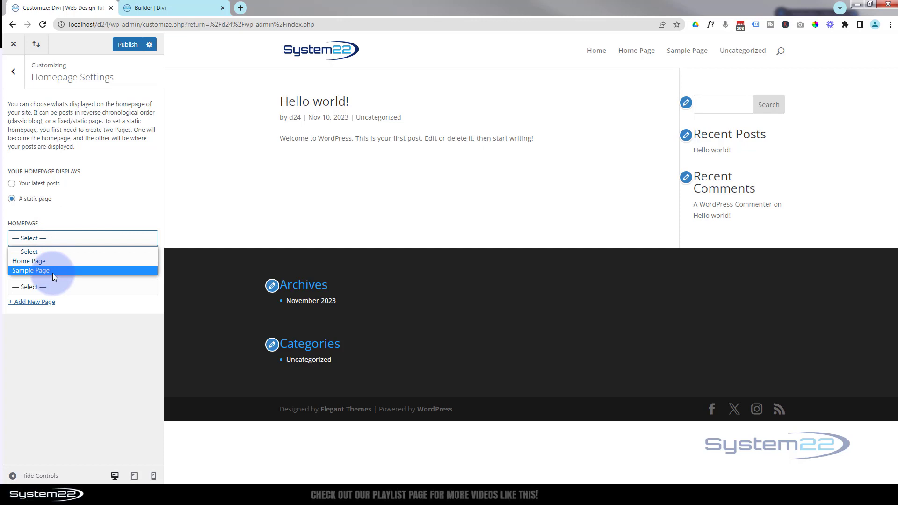
{"action": "left_click", "coordinate": [23, 262]}
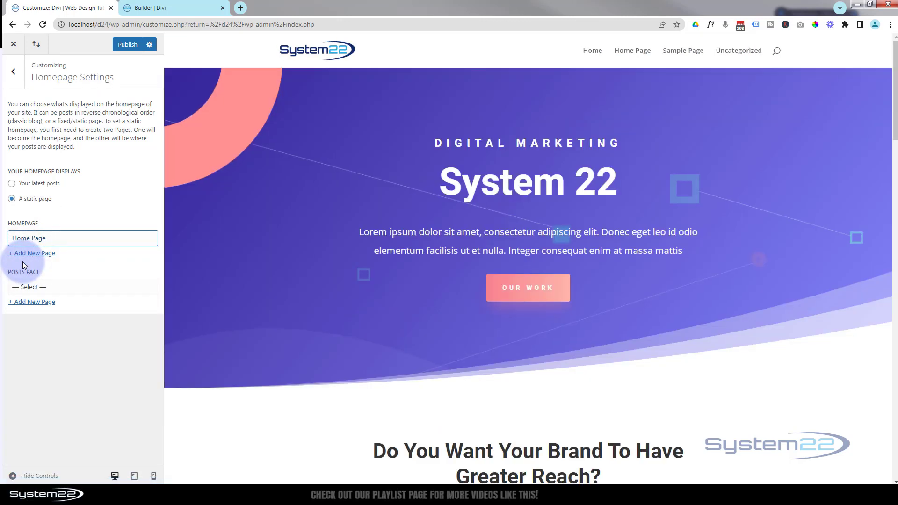
{"action": "scroll", "coordinate": [314, 260], "scroll_direction": "down", "scroll_amount": 2}
{"action": "scroll", "coordinate": [315, 259], "scroll_direction": "down", "scroll_amount": 3}
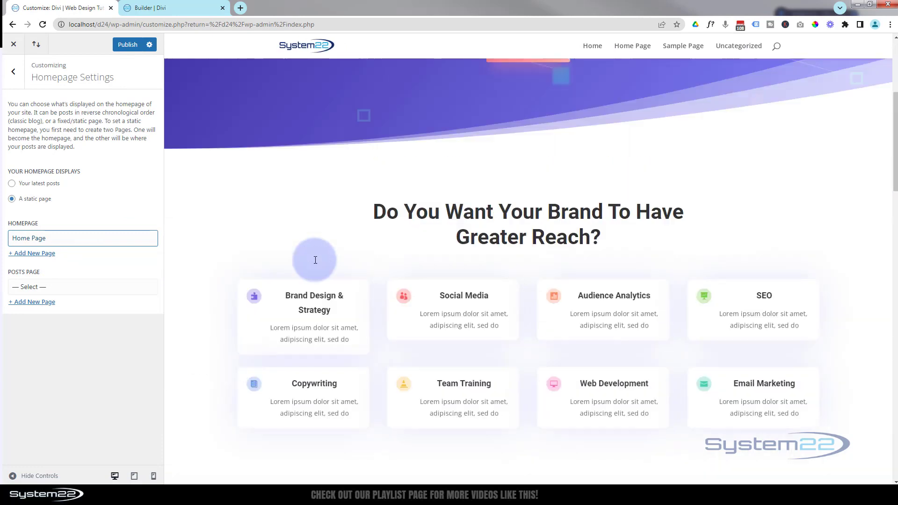
{"action": "scroll", "coordinate": [314, 260], "scroll_direction": "up", "scroll_amount": 5}
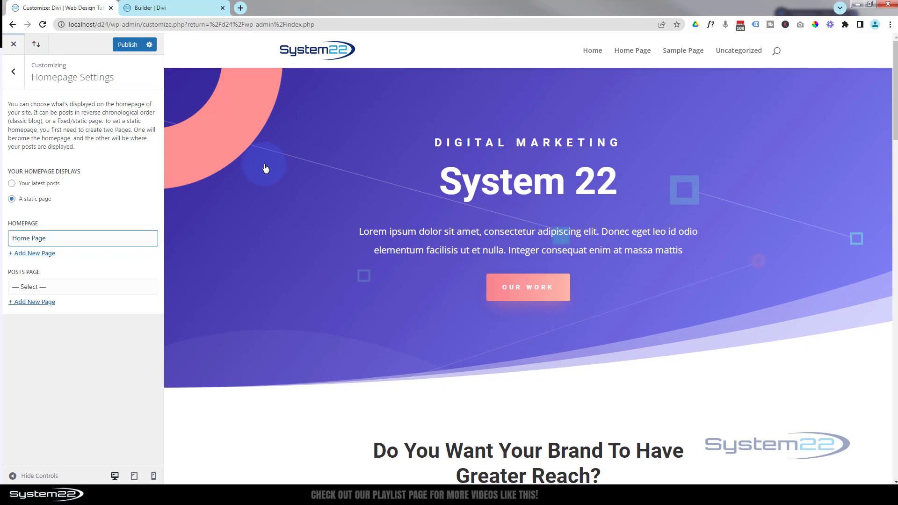
{"action": "left_click", "coordinate": [13, 71]}
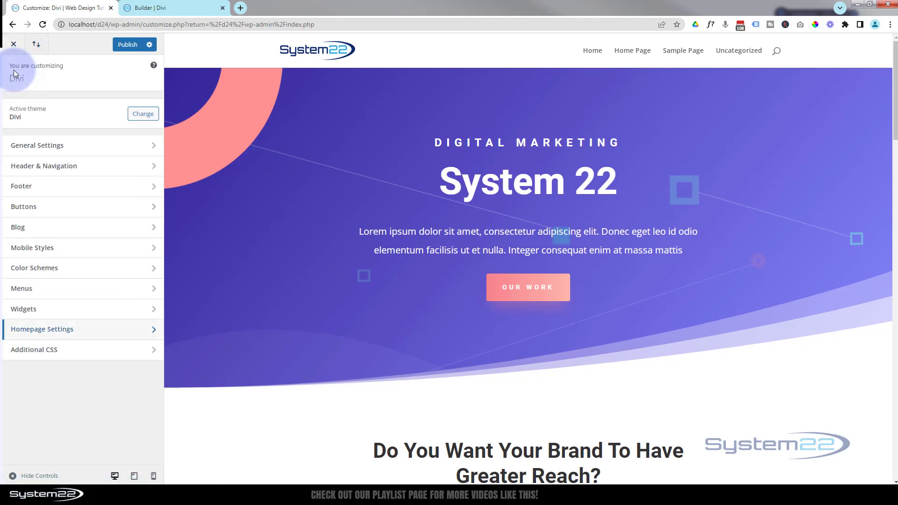
{"action": "left_click", "coordinate": [94, 166]}
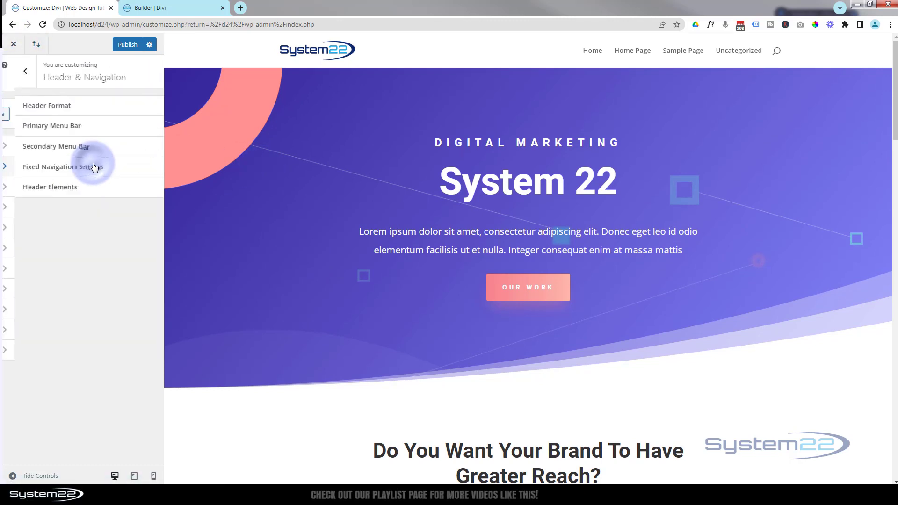
{"action": "left_click", "coordinate": [88, 127]}
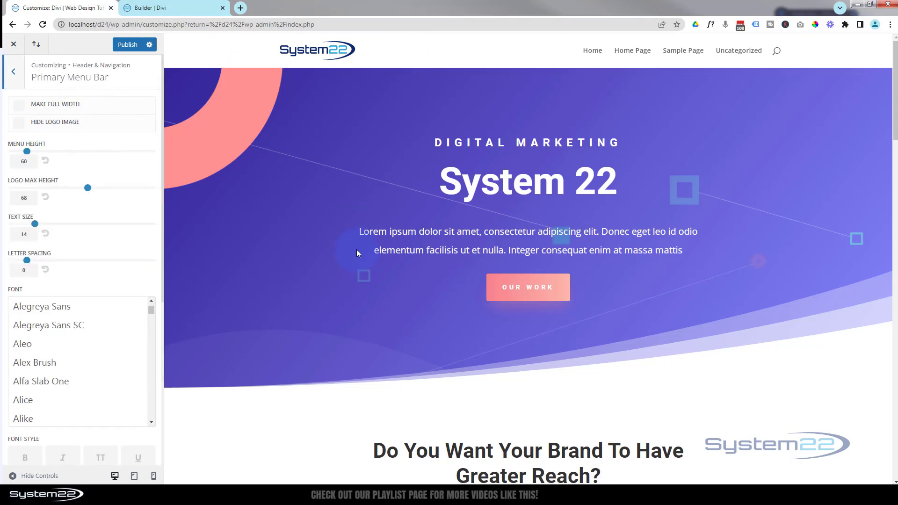
{"action": "scroll", "coordinate": [356, 240], "scroll_direction": "down", "scroll_amount": 5}
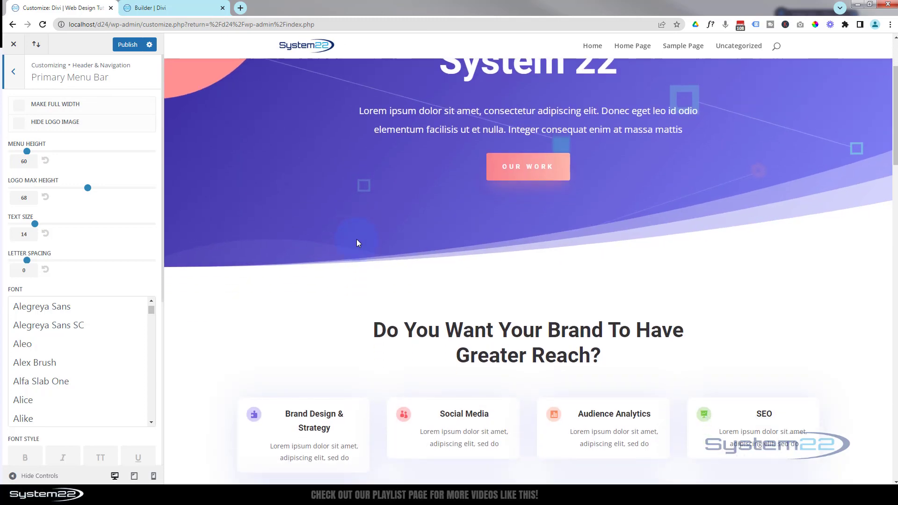
{"action": "scroll", "coordinate": [357, 240], "scroll_direction": "down", "scroll_amount": 3}
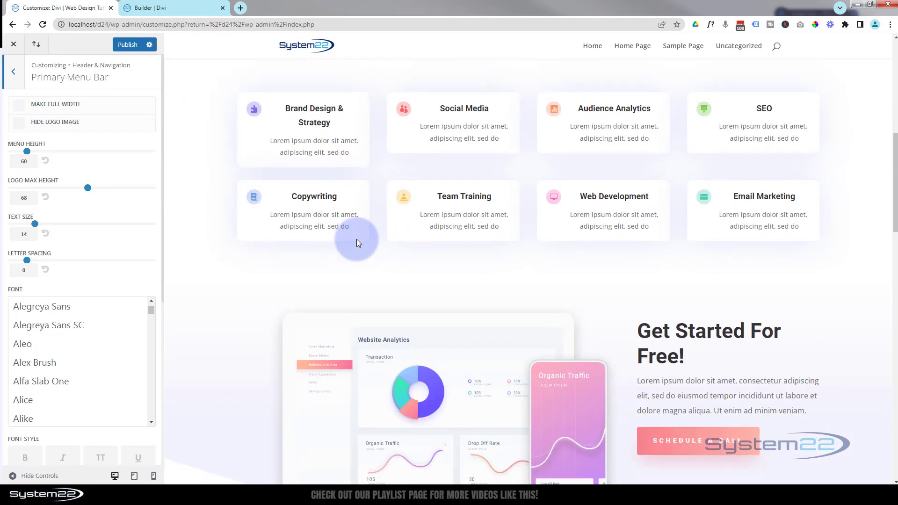
{"action": "scroll", "coordinate": [357, 240], "scroll_direction": "up", "scroll_amount": 3}
{"action": "scroll", "coordinate": [357, 240], "scroll_direction": "up", "scroll_amount": 6}
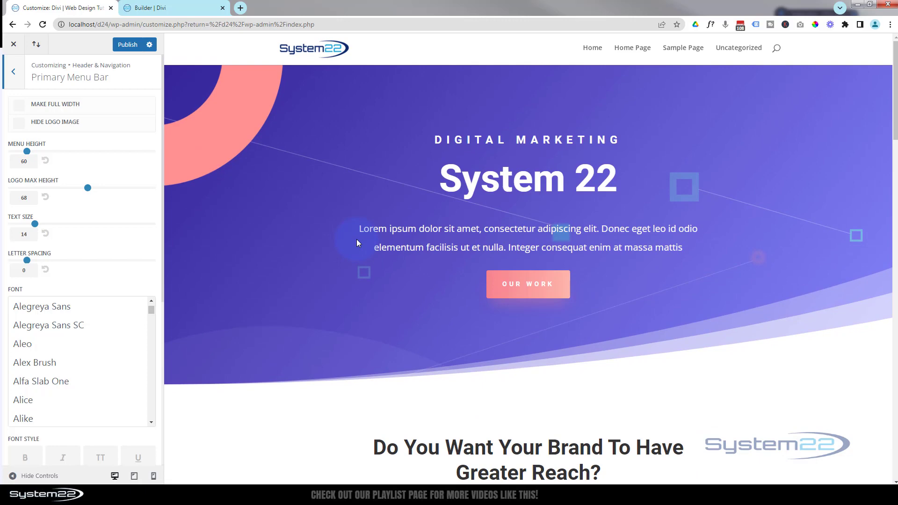
{"action": "scroll", "coordinate": [357, 239], "scroll_direction": "down", "scroll_amount": 7}
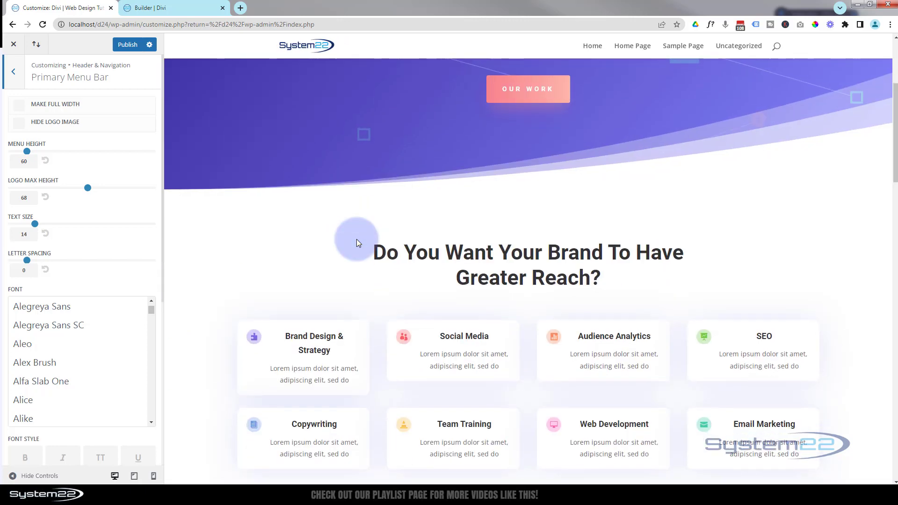
{"action": "scroll", "coordinate": [357, 240], "scroll_direction": "up", "scroll_amount": 7}
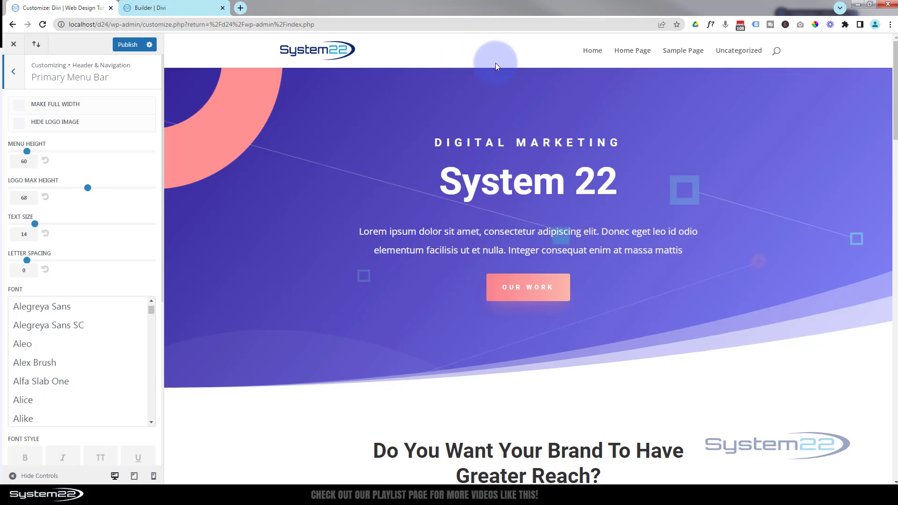
{"action": "scroll", "coordinate": [367, 158], "scroll_direction": "down", "scroll_amount": 3}
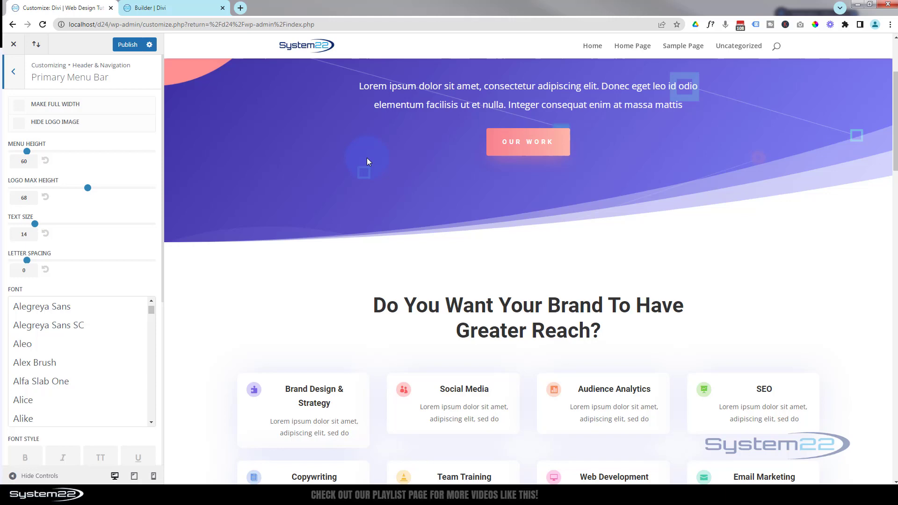
{"action": "scroll", "coordinate": [367, 161], "scroll_direction": "up", "scroll_amount": 3}
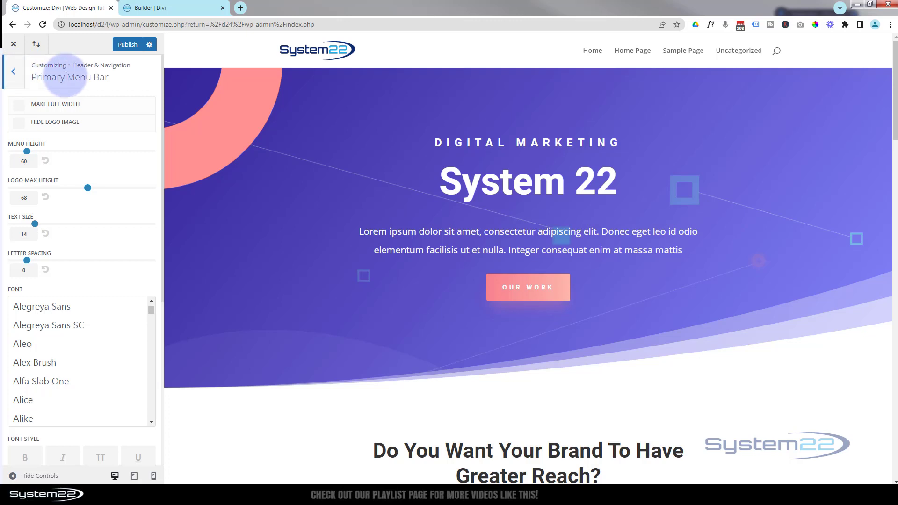
{"action": "left_click", "coordinate": [13, 72]}
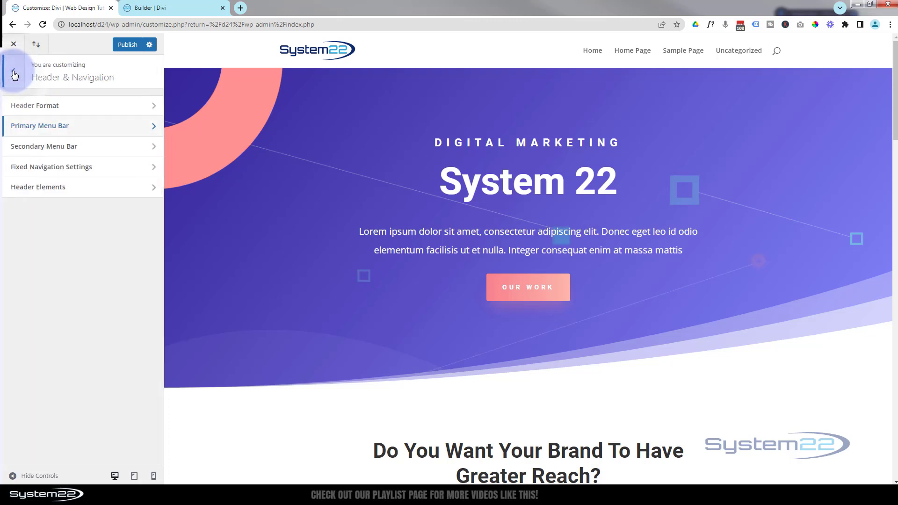
- Set the fixed nav Primary Menu Background Color to red #e02b20 and check the scrolled preview
{"action": "left_click", "coordinate": [120, 172]}
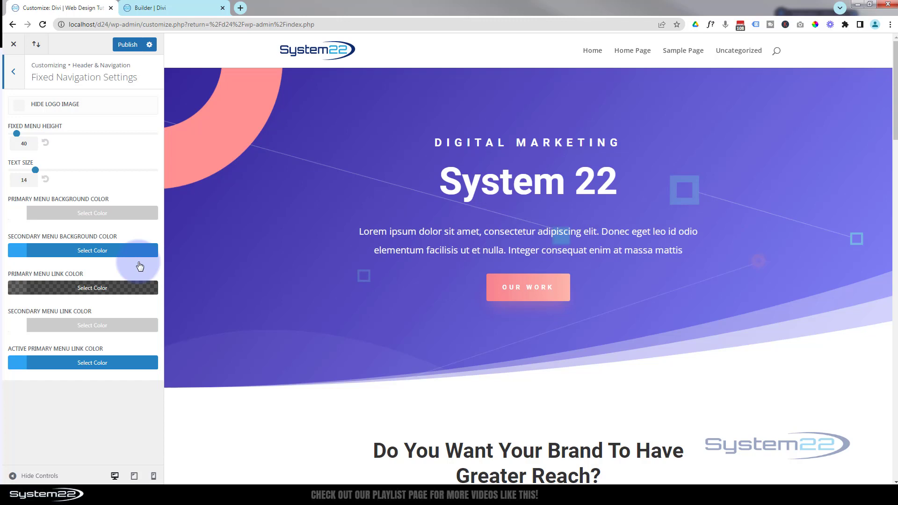
{"action": "left_click", "coordinate": [87, 215]}
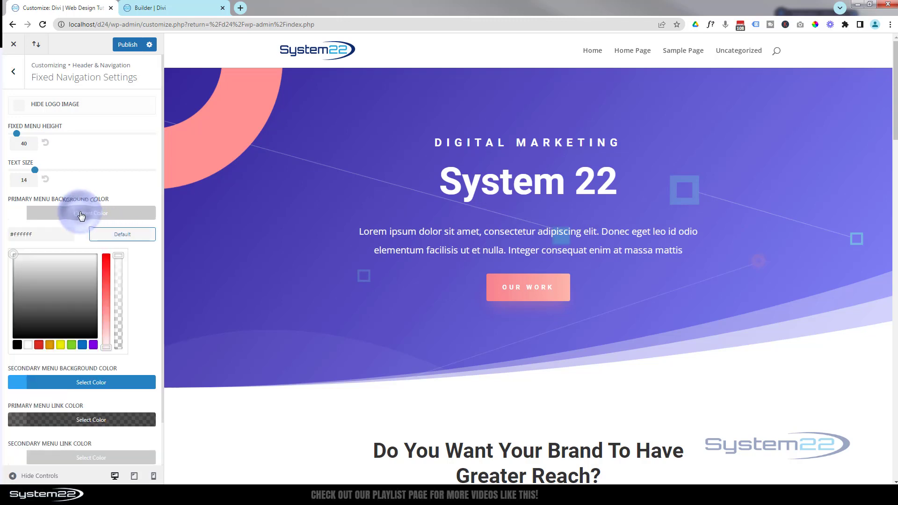
{"action": "left_click", "coordinate": [38, 346]}
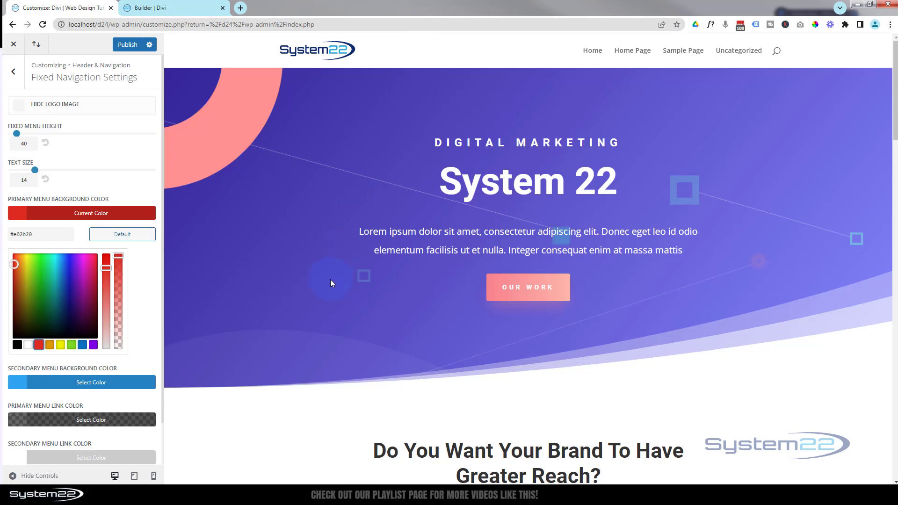
{"action": "scroll", "coordinate": [330, 280], "scroll_direction": "down", "scroll_amount": 3}
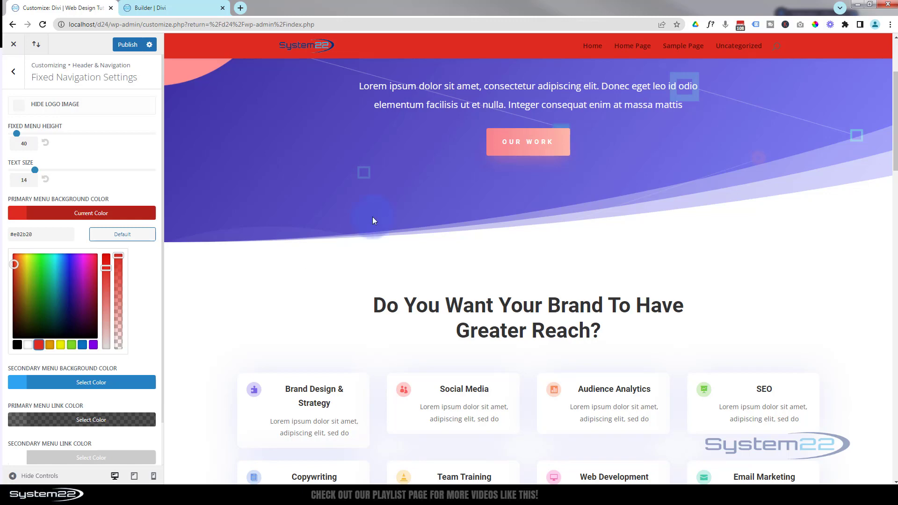
{"action": "scroll", "coordinate": [363, 164], "scroll_direction": "down", "scroll_amount": 2}
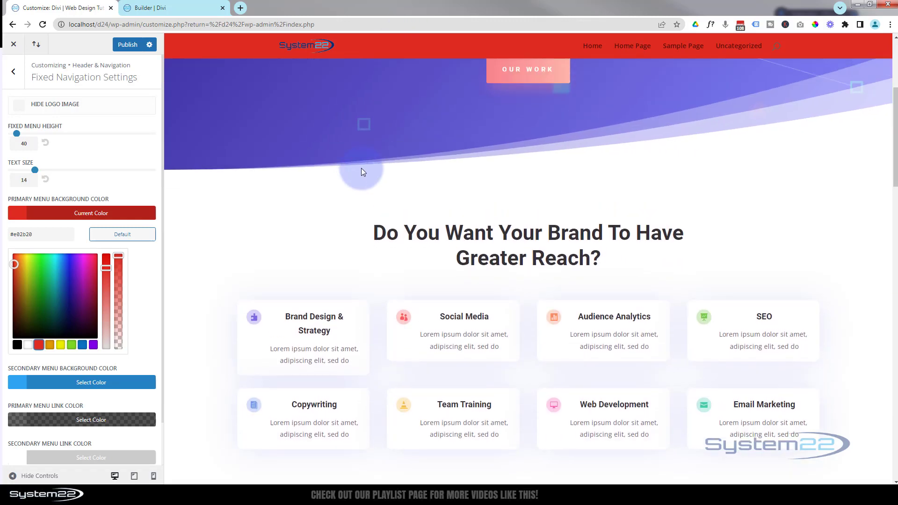
{"action": "scroll", "coordinate": [361, 168], "scroll_direction": "up", "scroll_amount": 5}
{"action": "scroll", "coordinate": [362, 169], "scroll_direction": "down", "scroll_amount": 6}
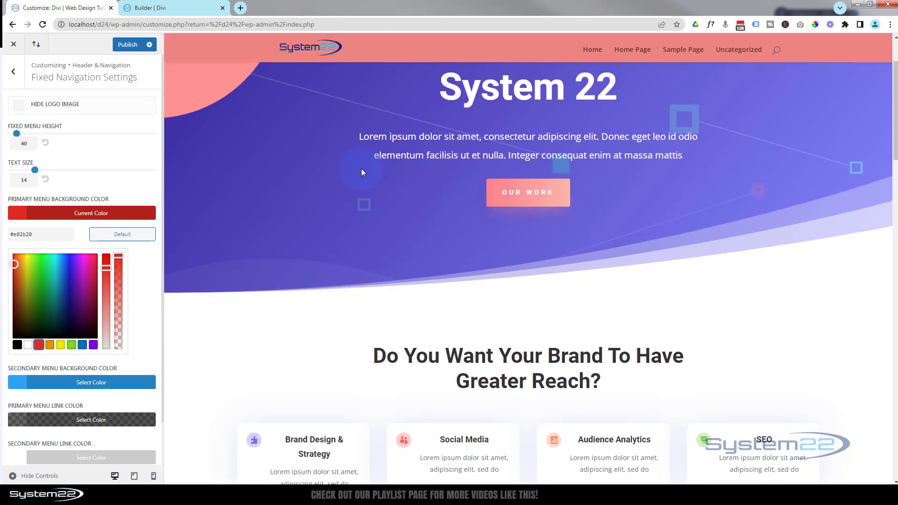
{"action": "scroll", "coordinate": [361, 168], "scroll_direction": "down", "scroll_amount": 1}
{"action": "scroll", "coordinate": [361, 168], "scroll_direction": "up", "scroll_amount": 7}
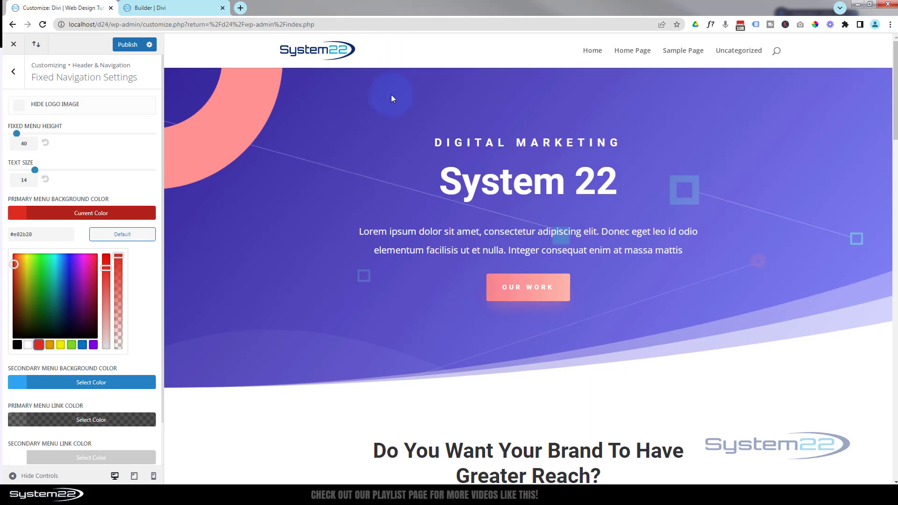
{"action": "scroll", "coordinate": [391, 115], "scroll_direction": "down", "scroll_amount": 3}
{"action": "scroll", "coordinate": [392, 121], "scroll_direction": "up", "scroll_amount": 3}
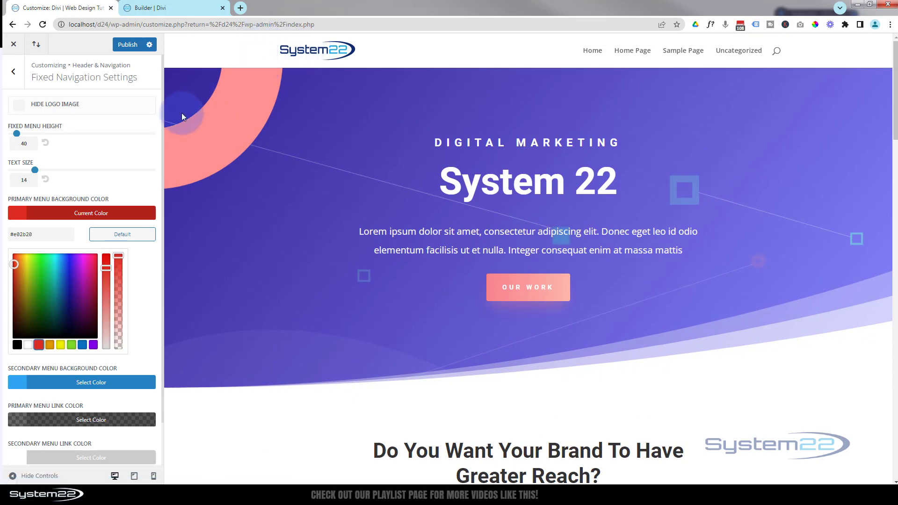
- Set the Fixed Menu Height to 60 and check it in the scrolled preview
{"action": "double_click", "coordinate": [23, 144]}
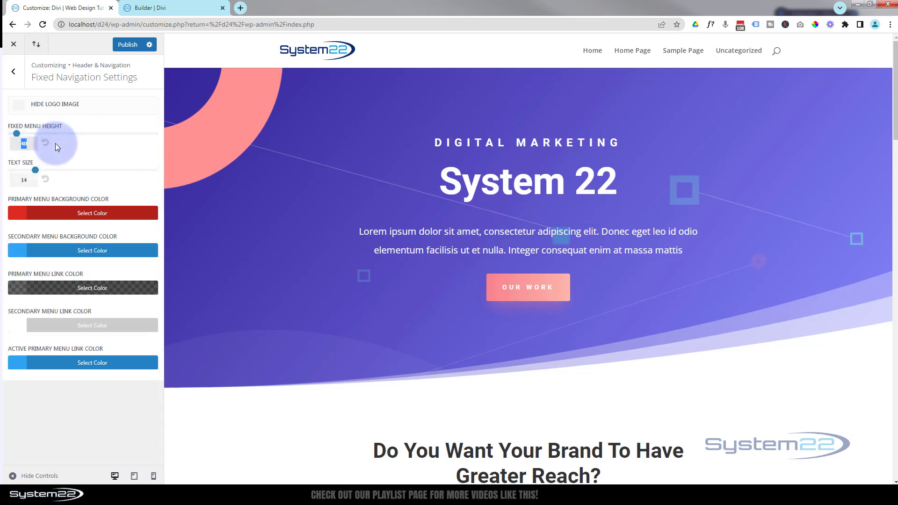
{"action": "type", "text": "60"}
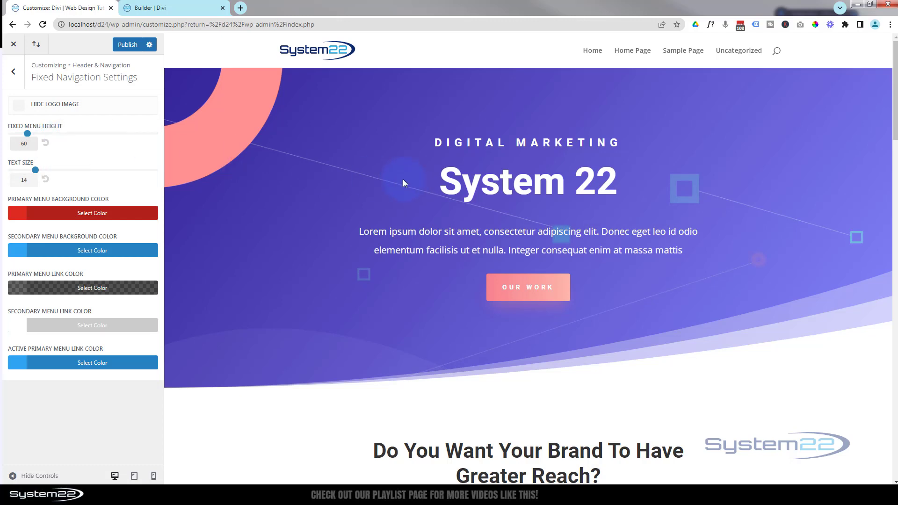
{"action": "scroll", "coordinate": [403, 179], "scroll_direction": "down", "scroll_amount": 6}
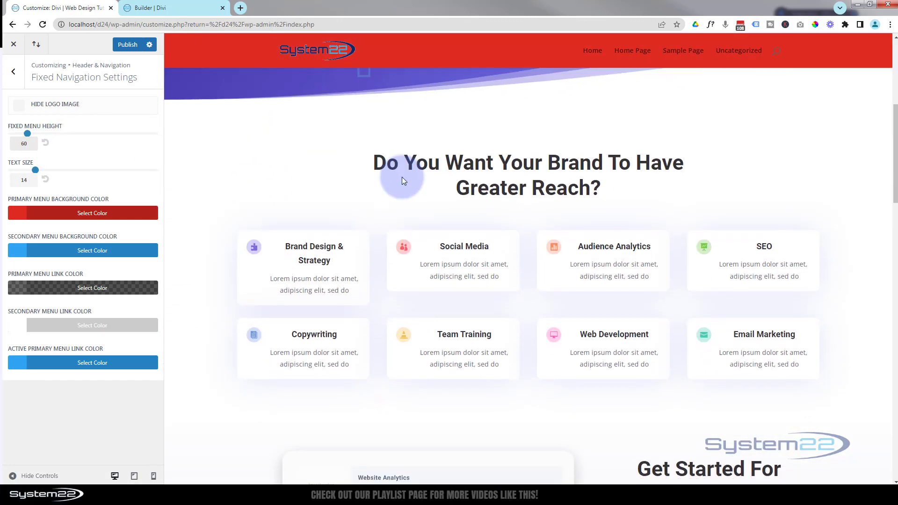
{"action": "scroll", "coordinate": [403, 179], "scroll_direction": "up", "scroll_amount": 8}
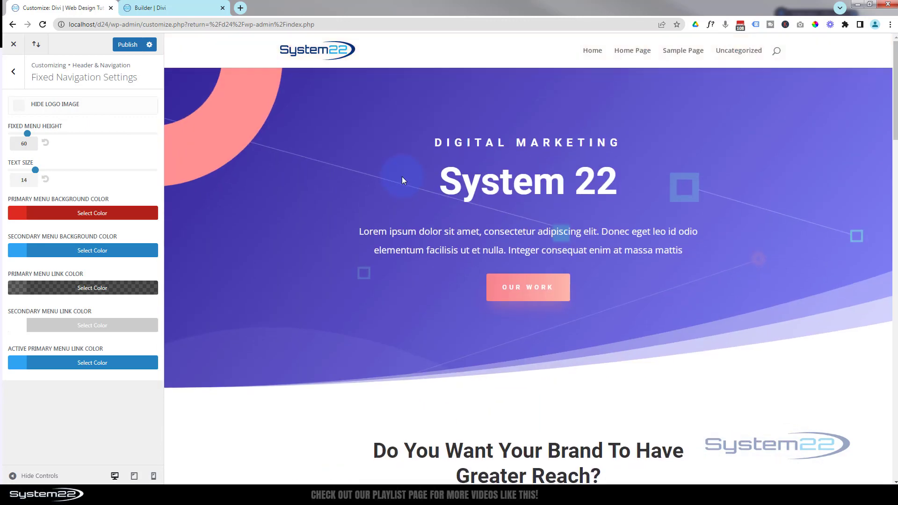
{"action": "scroll", "coordinate": [402, 179], "scroll_direction": "down", "scroll_amount": 4}
{"action": "scroll", "coordinate": [402, 179], "scroll_direction": "up", "scroll_amount": 3}
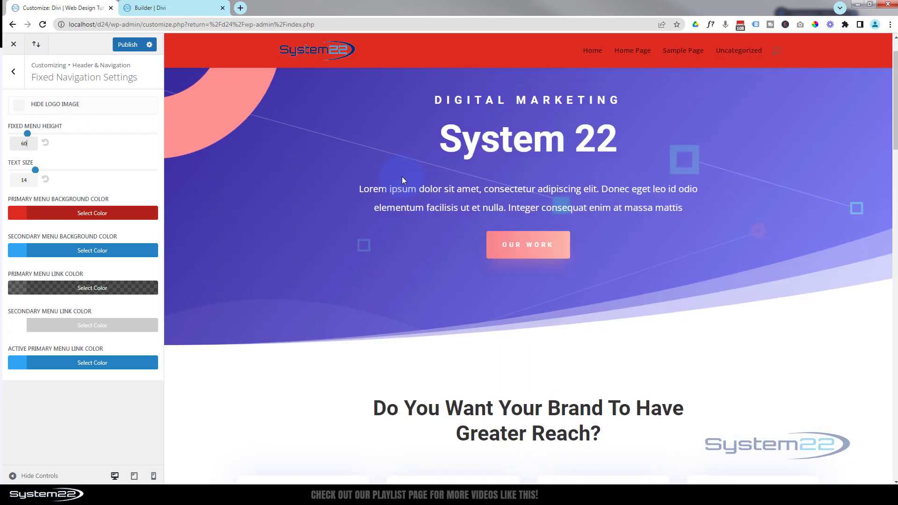
{"action": "scroll", "coordinate": [402, 181], "scroll_direction": "up", "scroll_amount": 1}
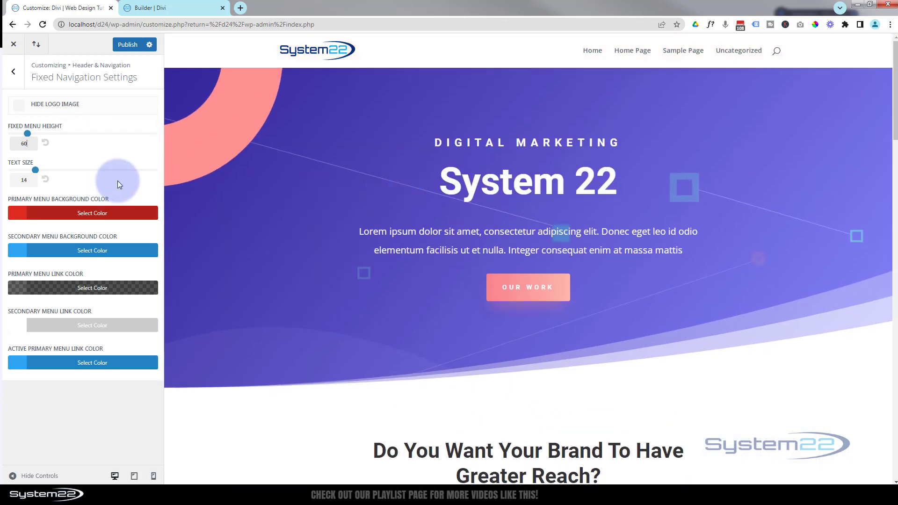
- Change the fixed menu background back to white #ffffff
{"action": "left_click", "coordinate": [55, 216]}
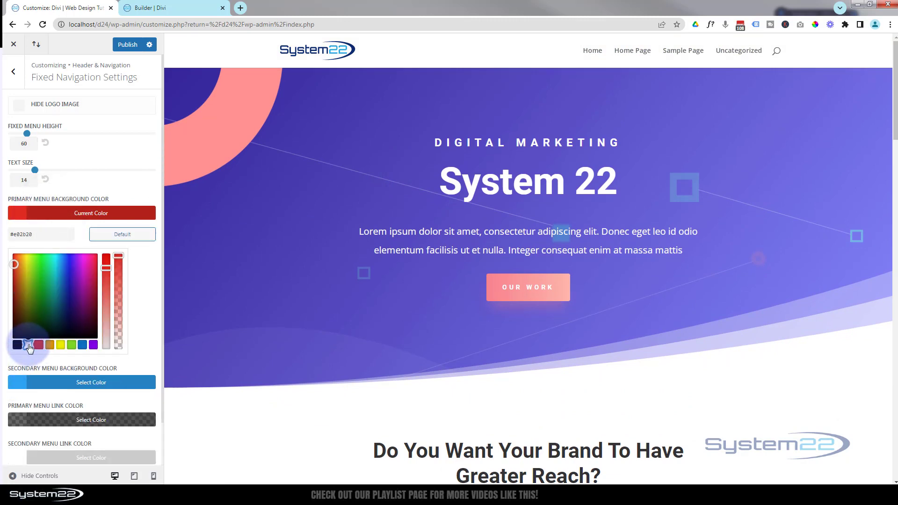
{"action": "left_click", "coordinate": [28, 345]}
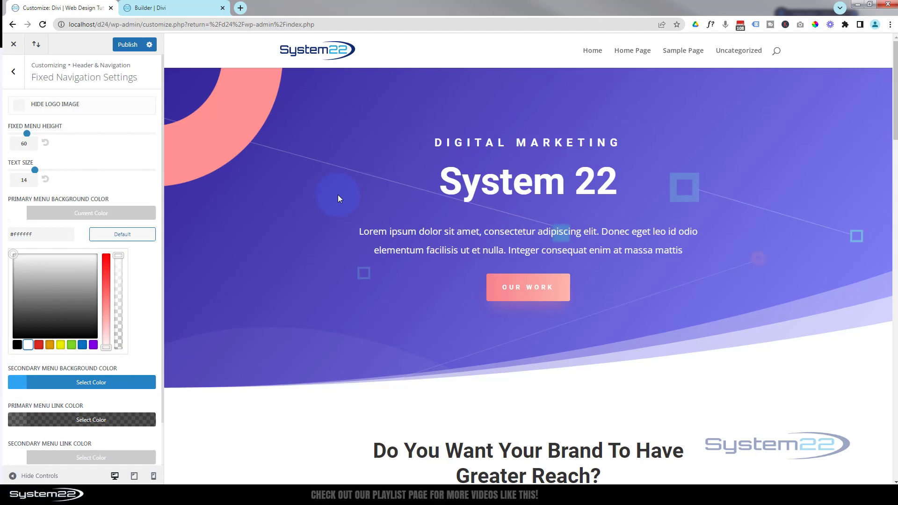
{"action": "left_click", "coordinate": [15, 73]}
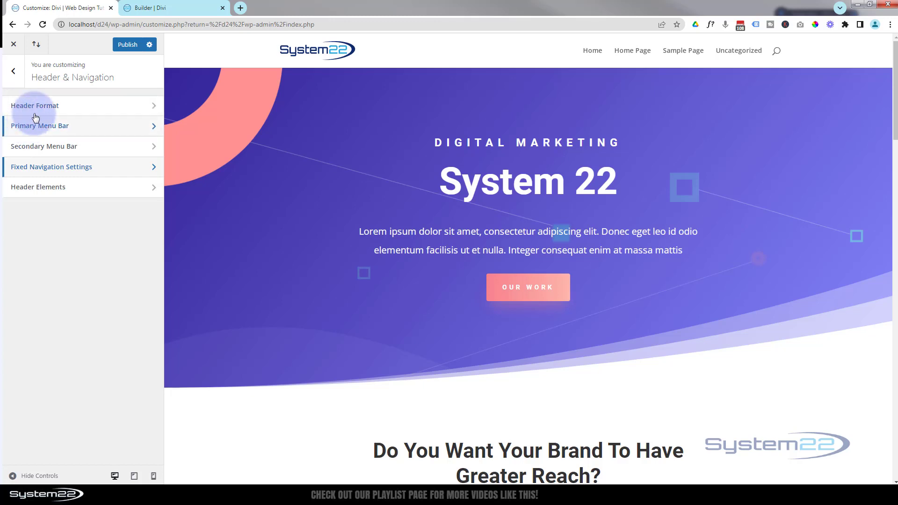
- In Header Format, preview the Centered, Centered Inline Logo and Slide In header styles
{"action": "left_click", "coordinate": [95, 109]}
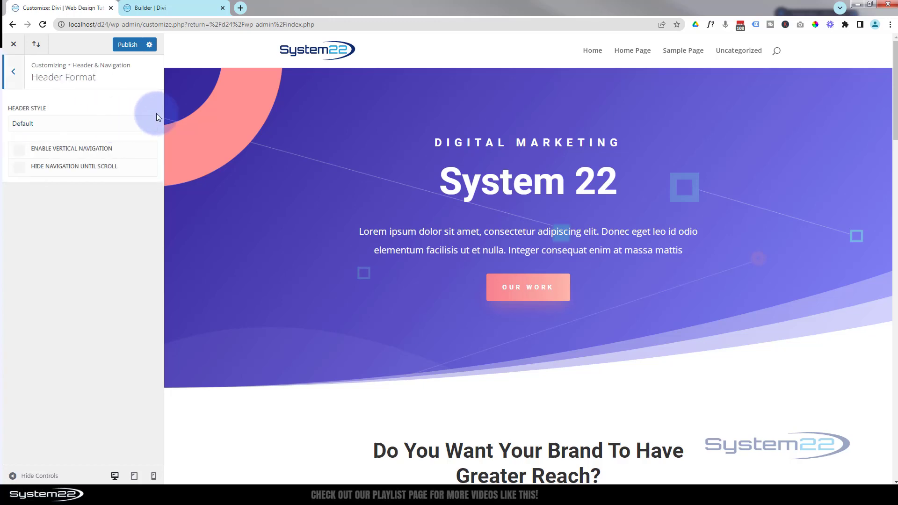
{"action": "left_click", "coordinate": [98, 124]}
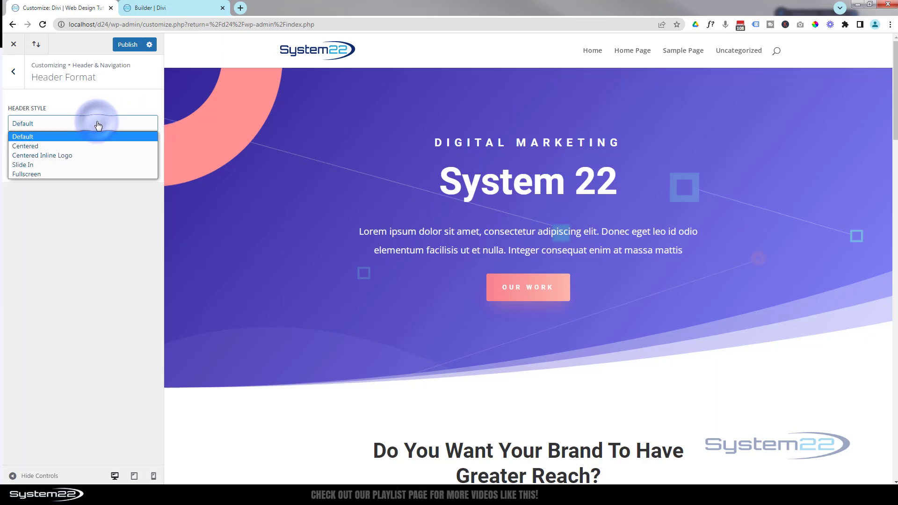
{"action": "left_click", "coordinate": [76, 146]}
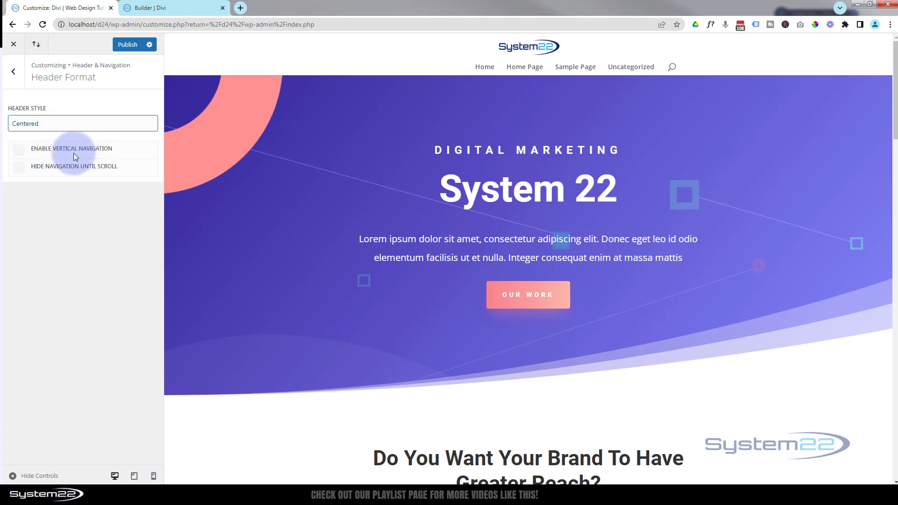
{"action": "left_click", "coordinate": [64, 126]}
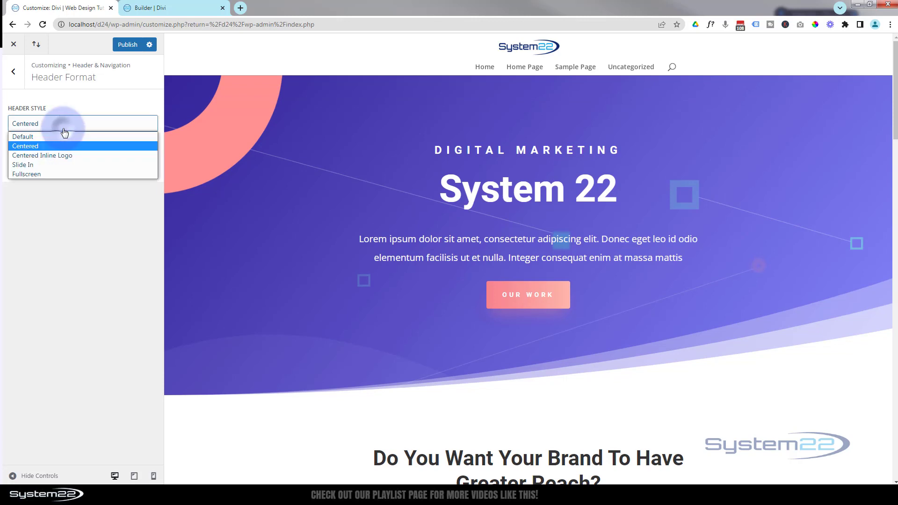
{"action": "left_click", "coordinate": [62, 155]}
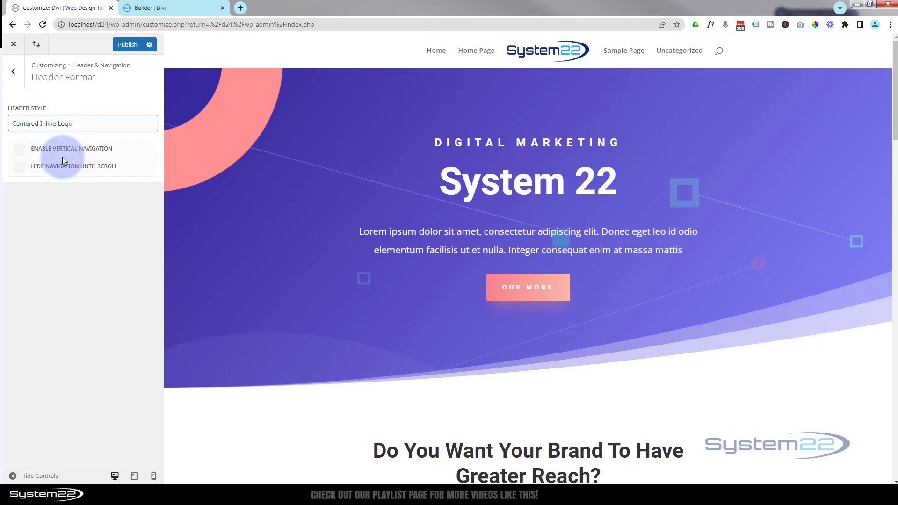
{"action": "left_click", "coordinate": [64, 124]}
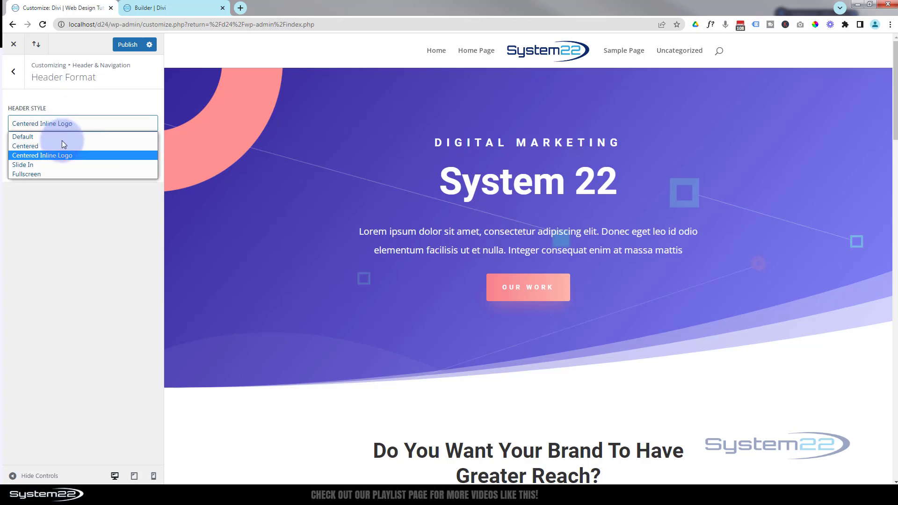
{"action": "left_click", "coordinate": [56, 161]}
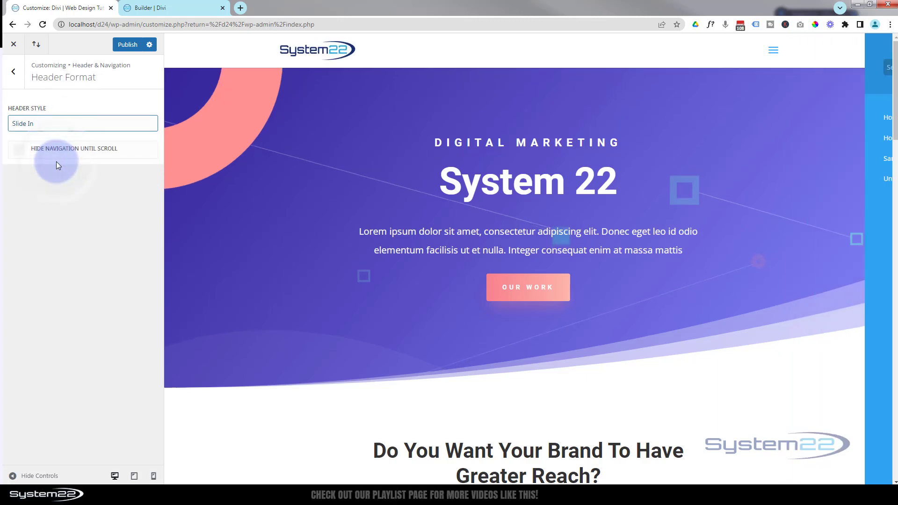
- Preview the Fullscreen header style and its menu overlay, then set the style back to Default
{"action": "left_click", "coordinate": [62, 124]}
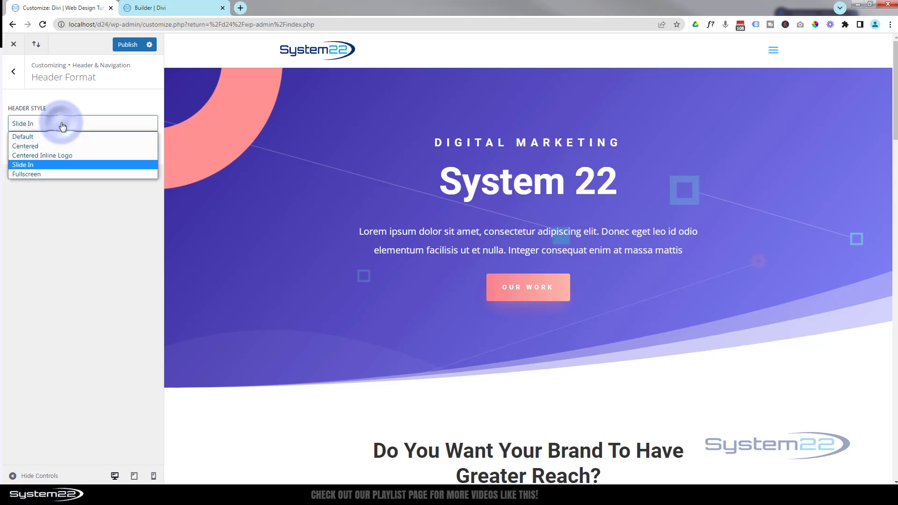
{"action": "left_click", "coordinate": [54, 173]}
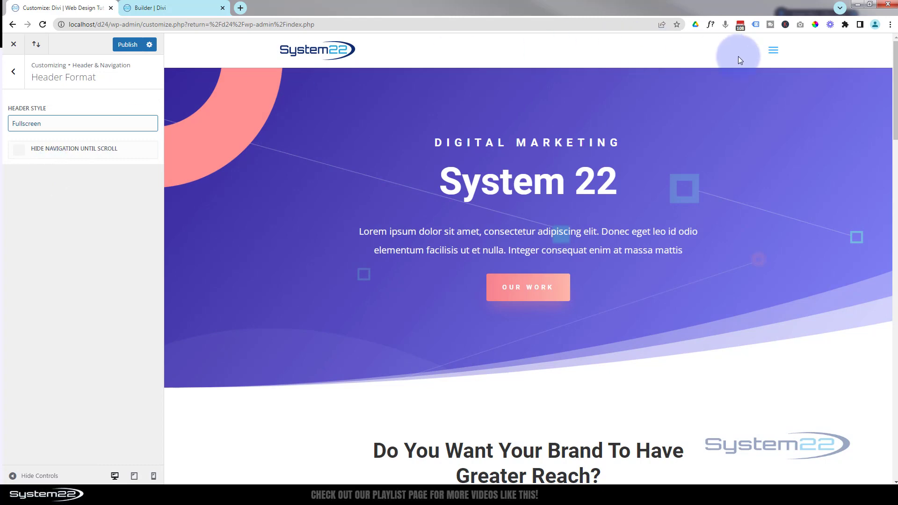
{"action": "left_click", "coordinate": [773, 52]}
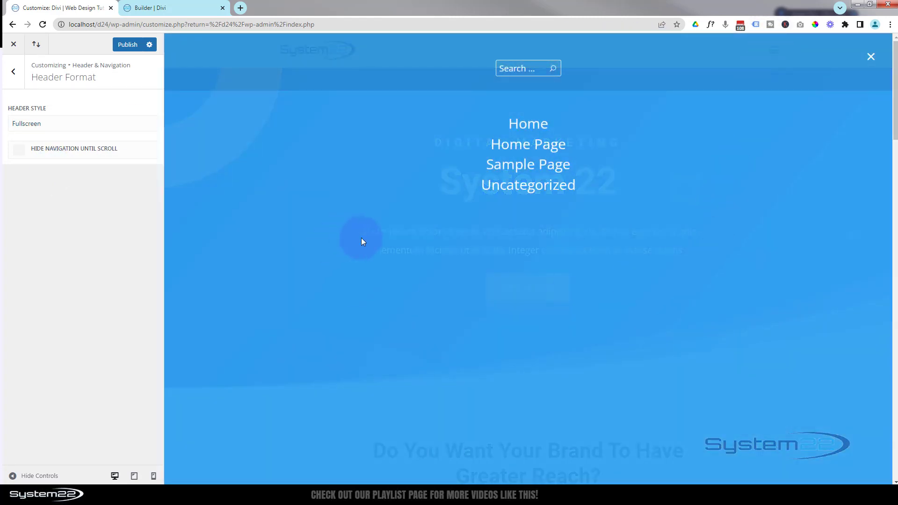
{"action": "left_click", "coordinate": [872, 59]}
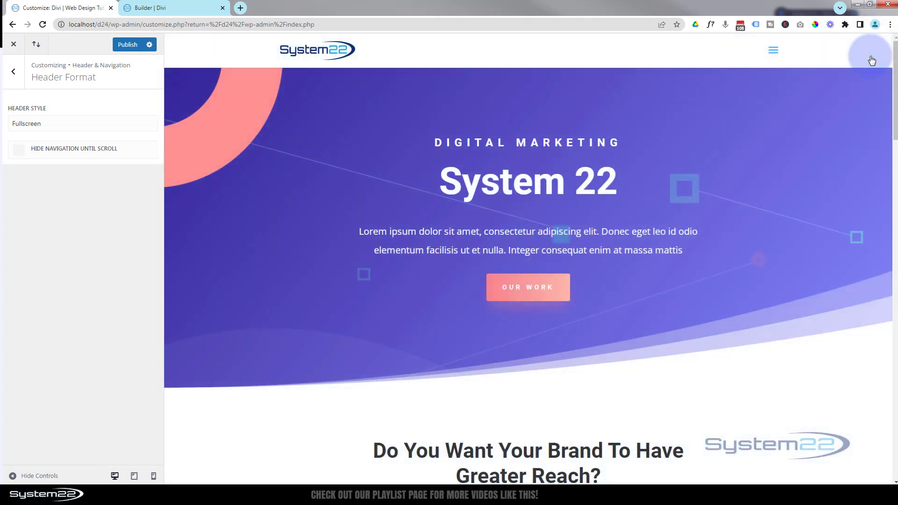
{"action": "left_click", "coordinate": [62, 124]}
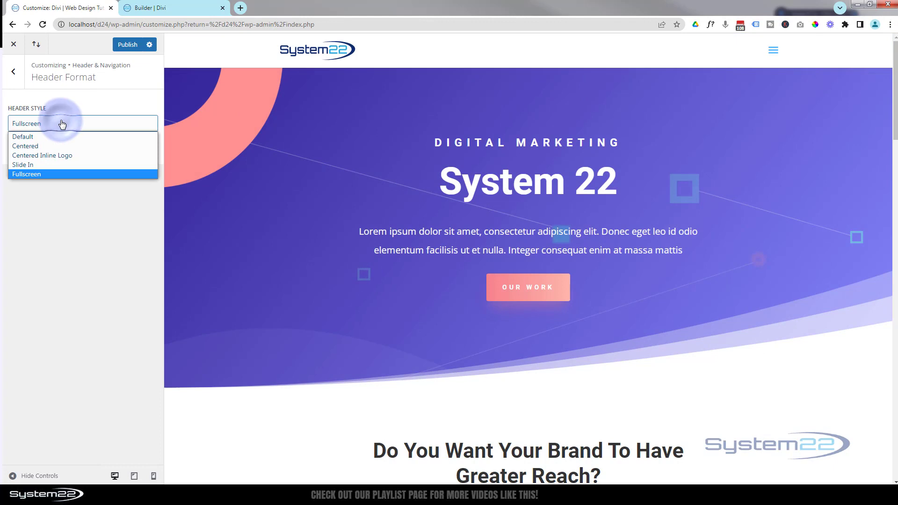
{"action": "left_click", "coordinate": [46, 136]}
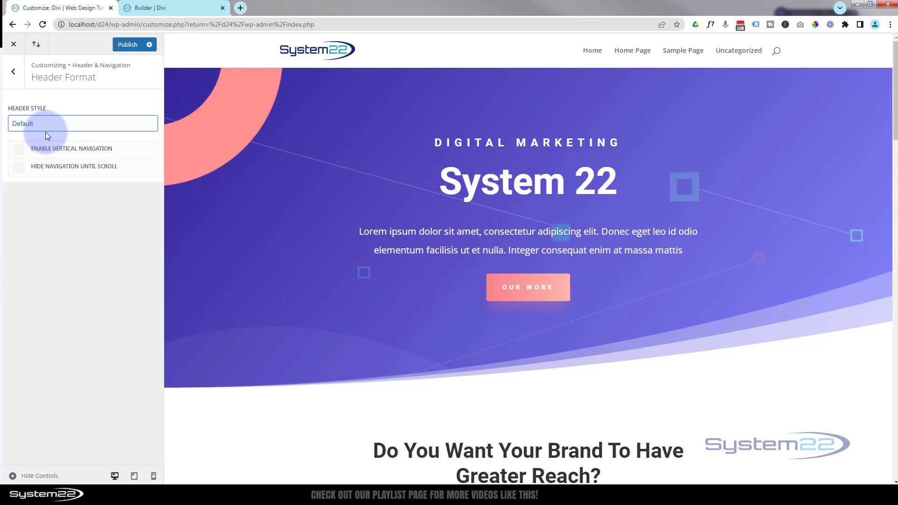
{"action": "left_click", "coordinate": [14, 73]}
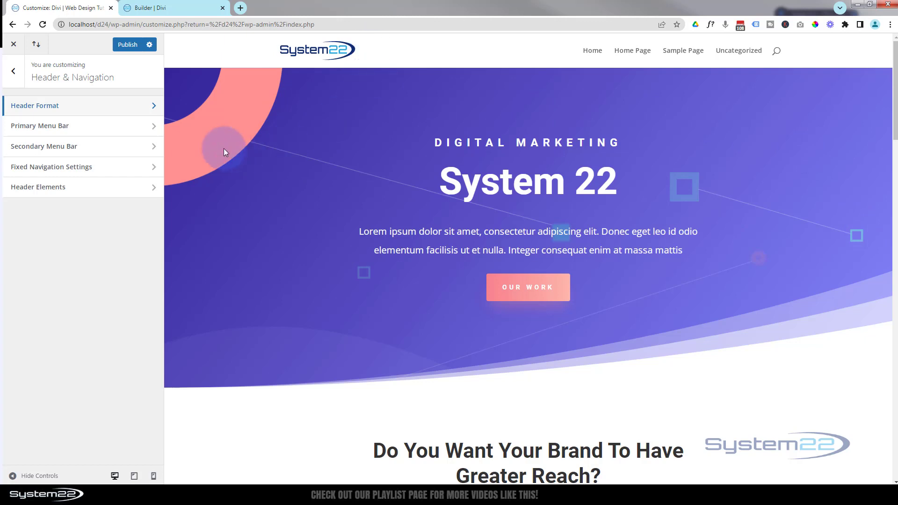
- Make the Primary Menu Bar background colour fully transparent, rgba(255,255,255,0)
{"action": "left_click", "coordinate": [96, 130]}
{"action": "scroll", "coordinate": [94, 124], "scroll_direction": "down", "scroll_amount": 5}
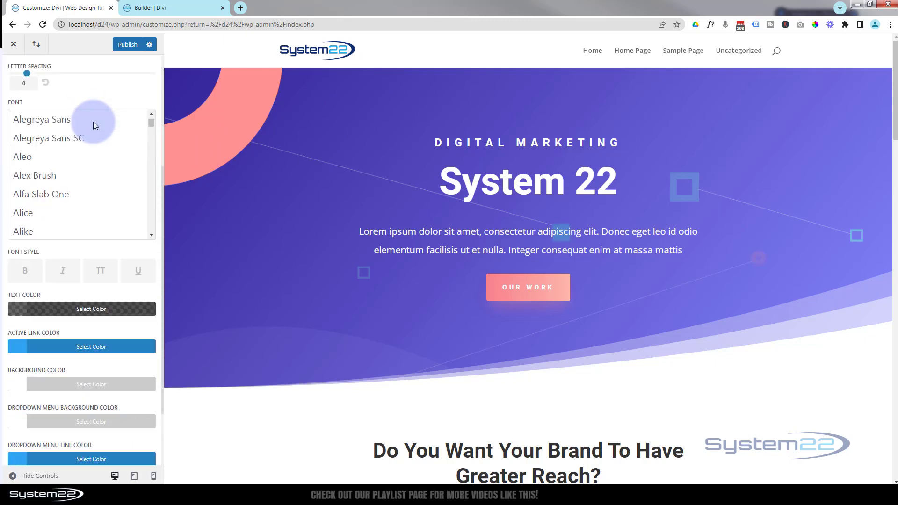
{"action": "scroll", "coordinate": [94, 121], "scroll_direction": "down", "scroll_amount": 2}
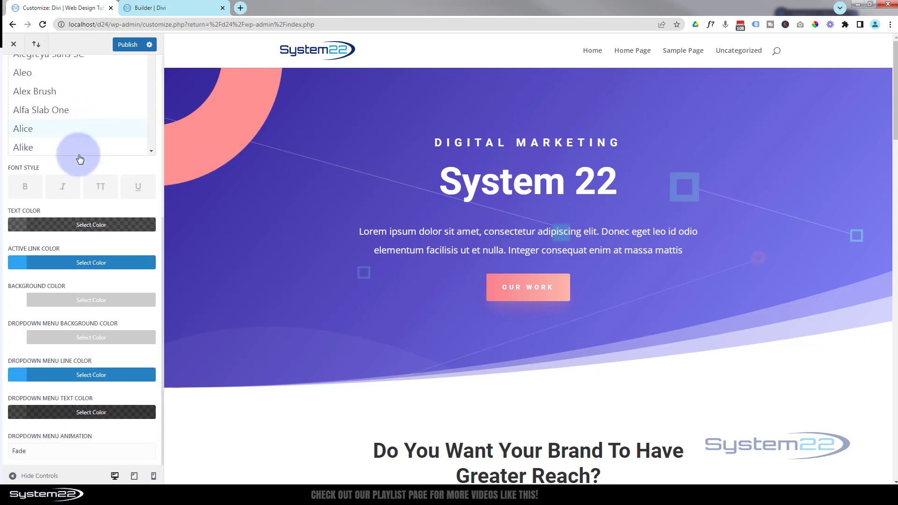
{"action": "left_click", "coordinate": [67, 301]}
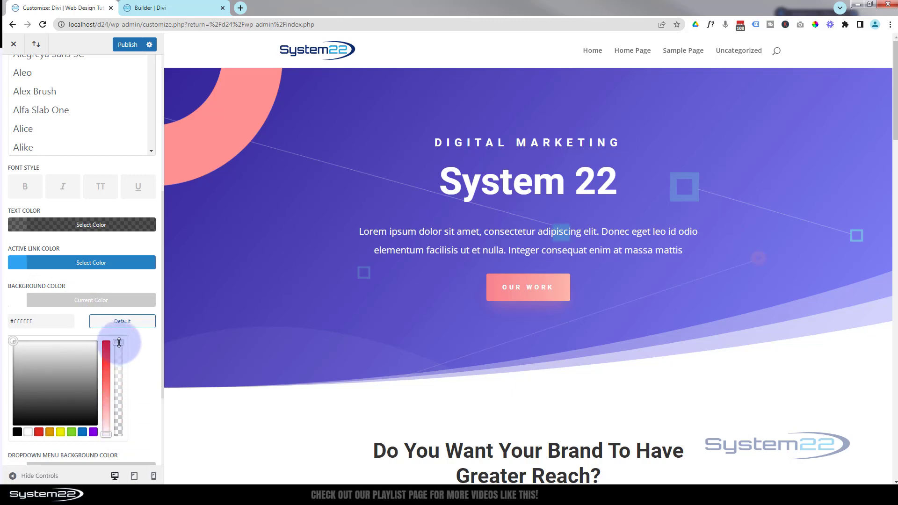
{"action": "left_click_drag", "start_coordinate": [118, 342], "coordinate": [119, 435]}
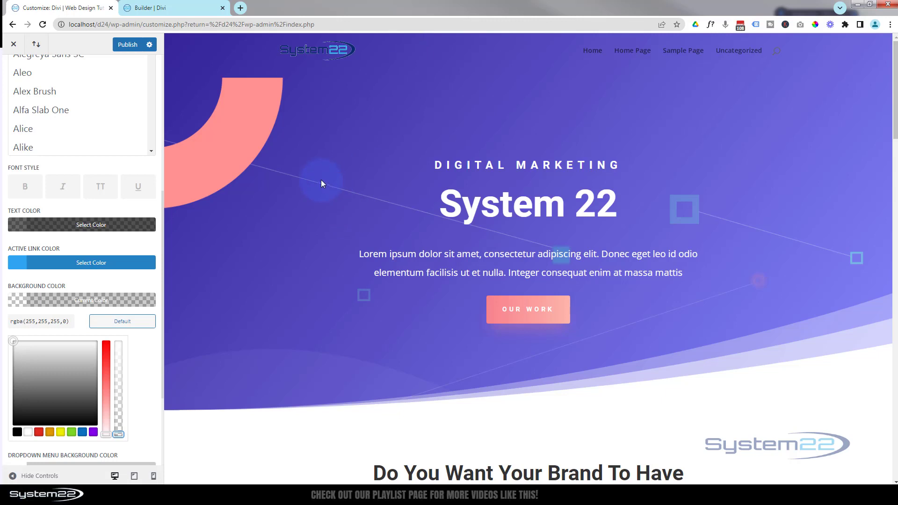
- Check the hero showing behind the header, then return to the Header & Navigation list
{"action": "scroll", "coordinate": [321, 179], "scroll_direction": "down", "scroll_amount": 5}
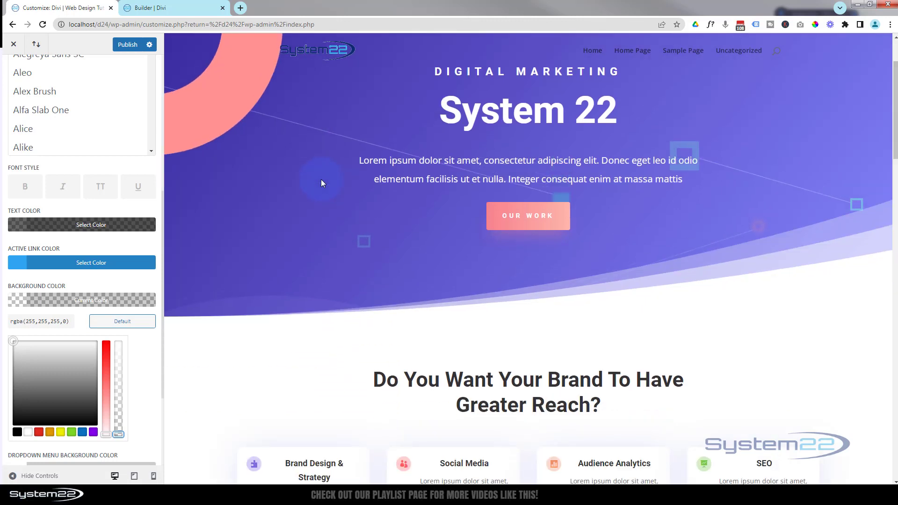
{"action": "scroll", "coordinate": [321, 179], "scroll_direction": "down", "scroll_amount": 5}
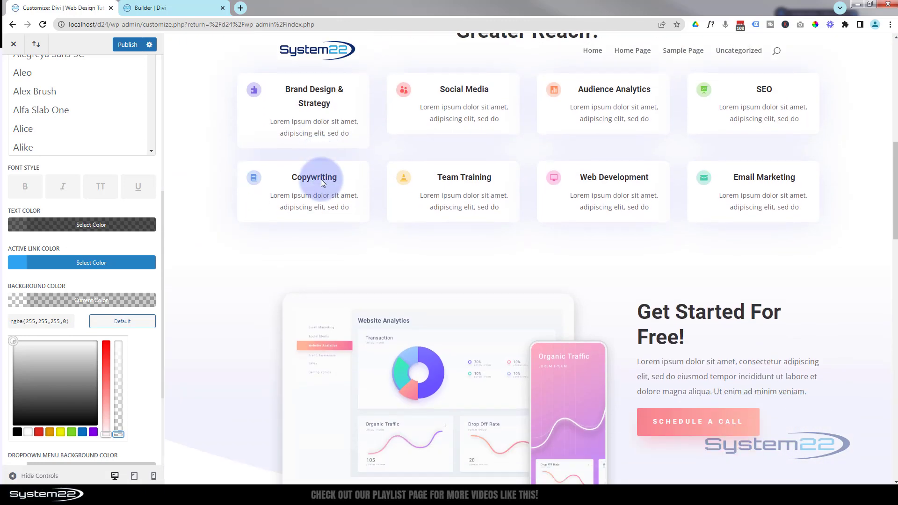
{"action": "scroll", "coordinate": [321, 180], "scroll_direction": "up", "scroll_amount": 3}
{"action": "scroll", "coordinate": [321, 183], "scroll_direction": "up", "scroll_amount": 2}
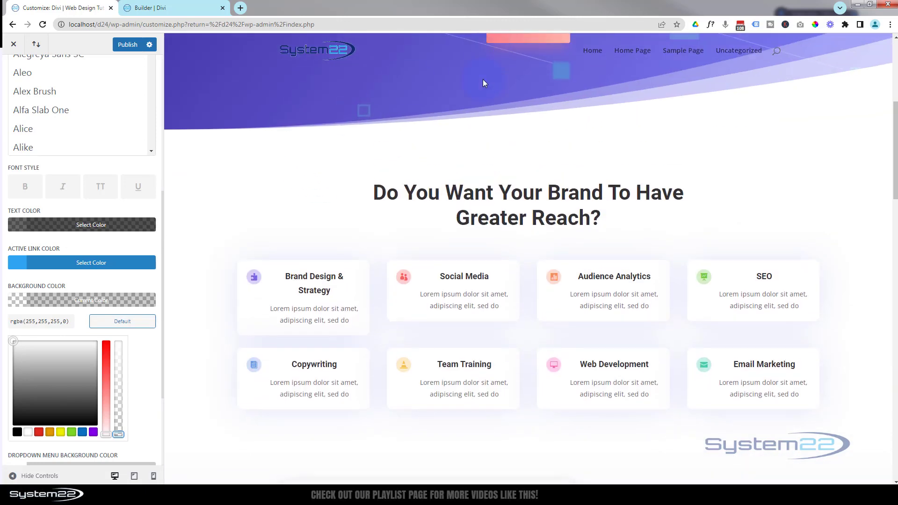
{"action": "scroll", "coordinate": [428, 157], "scroll_direction": "down", "scroll_amount": 4}
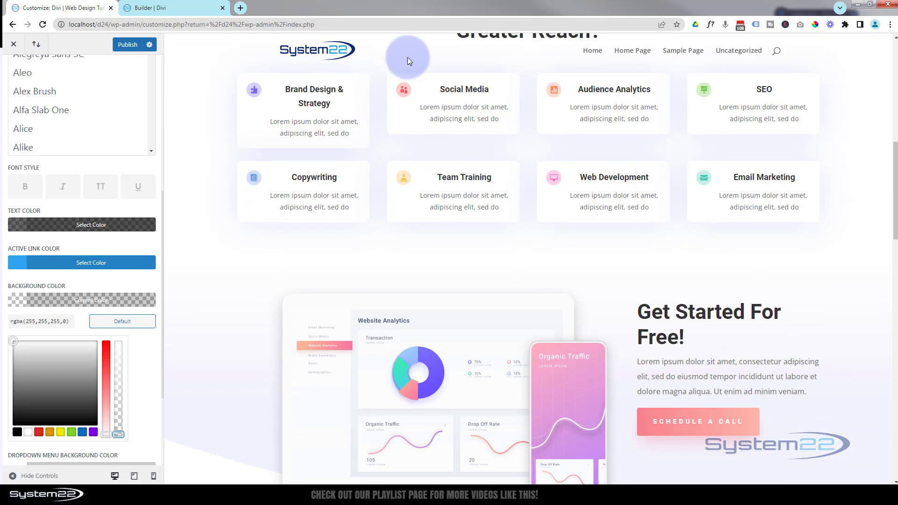
{"action": "scroll", "coordinate": [528, 70], "scroll_direction": "up", "scroll_amount": 1}
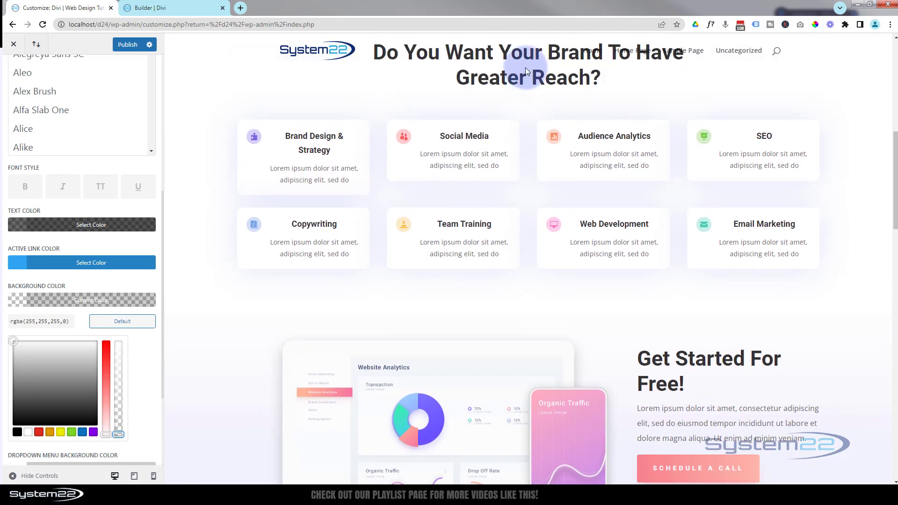
{"action": "scroll", "coordinate": [58, 188], "scroll_direction": "up", "scroll_amount": 5}
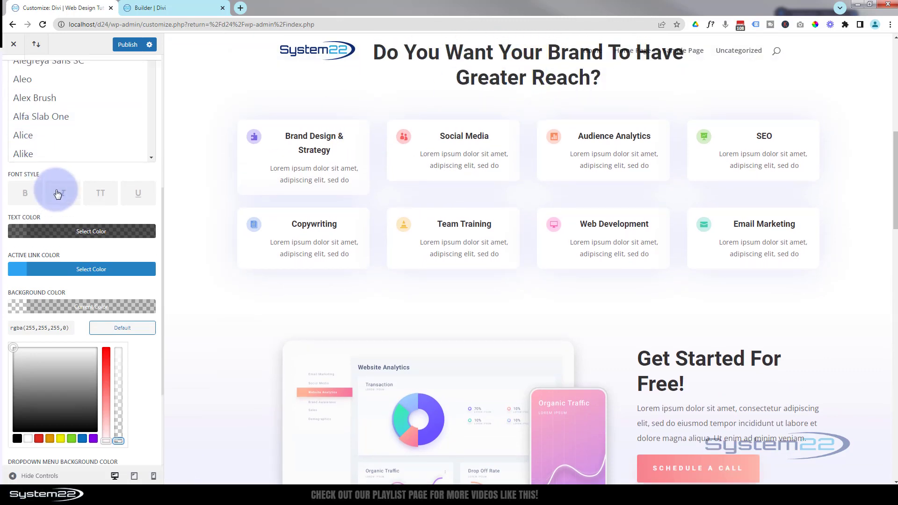
{"action": "scroll", "coordinate": [58, 186], "scroll_direction": "up", "scroll_amount": 2}
{"action": "left_click", "coordinate": [15, 71]}
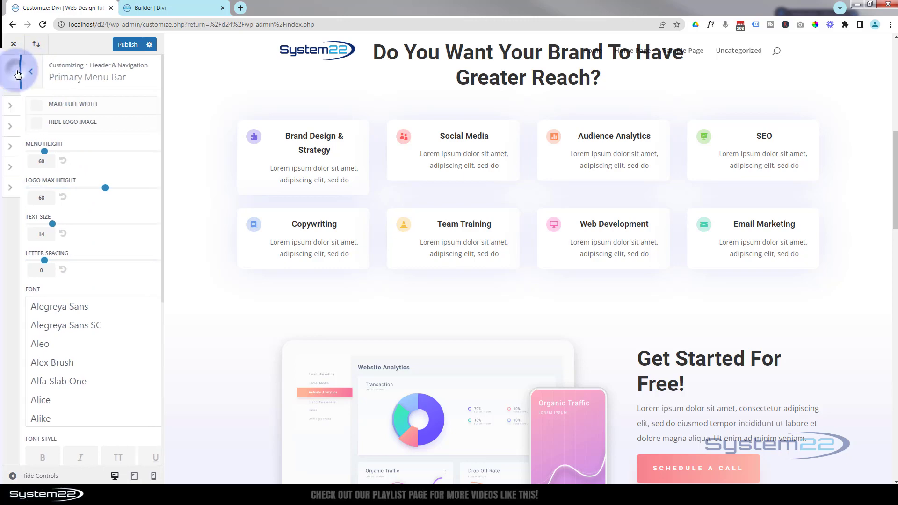
- Set the Fixed Navigation Primary Menu Background Color to semi-transparent black rgba(0,0,0,0.45)
{"action": "scroll", "coordinate": [363, 143], "scroll_direction": "up", "scroll_amount": 9}
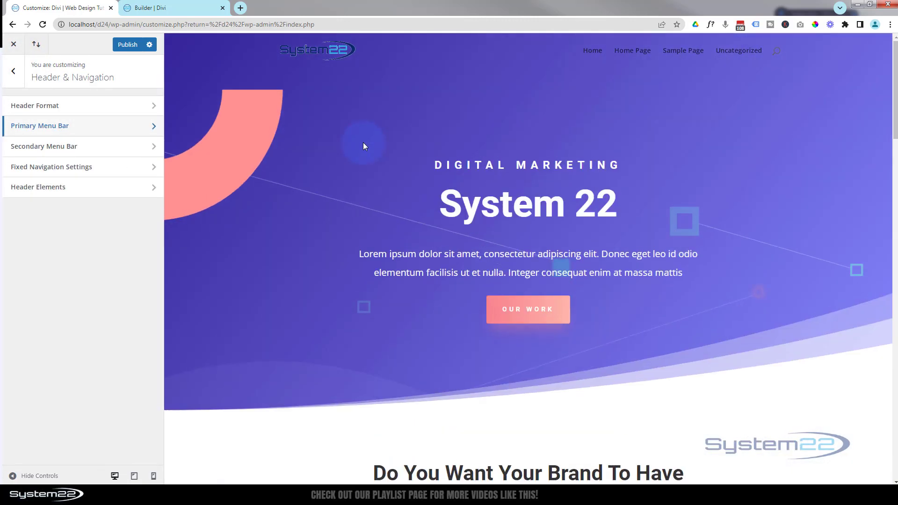
{"action": "left_click", "coordinate": [44, 167]}
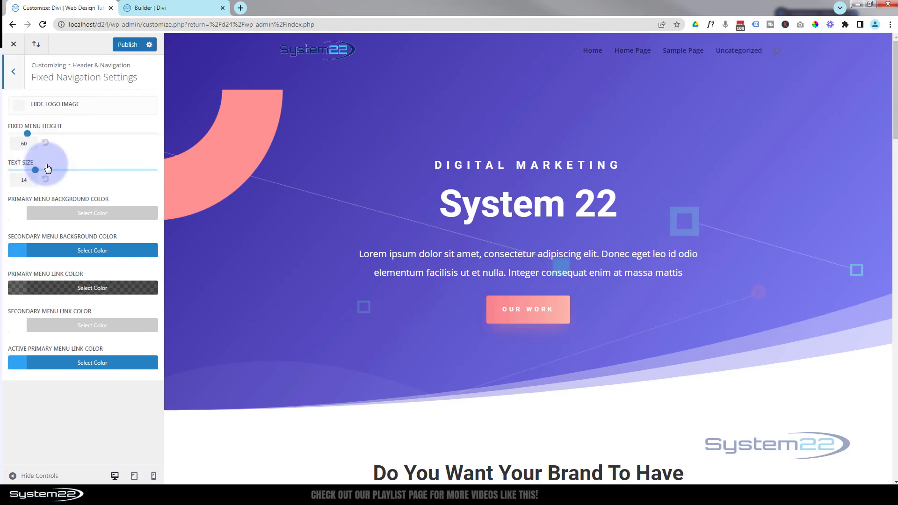
{"action": "left_click", "coordinate": [41, 214]}
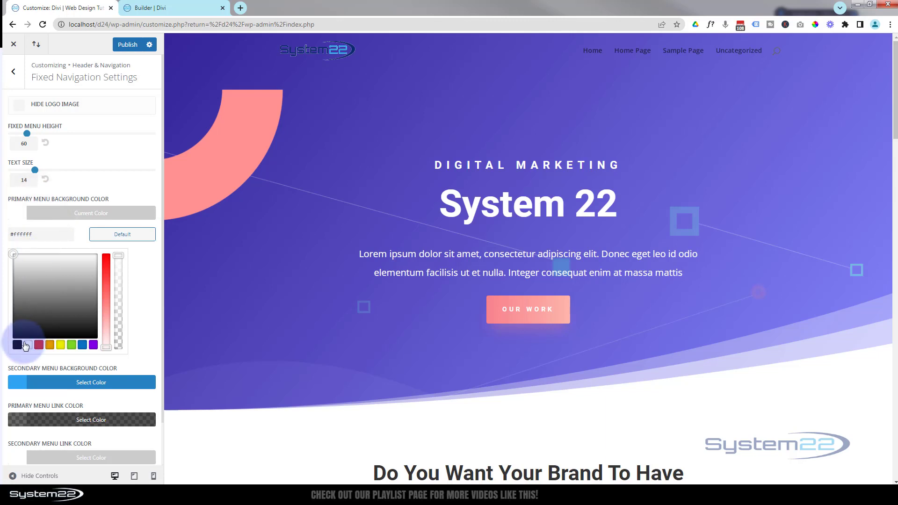
{"action": "left_click", "coordinate": [16, 345]}
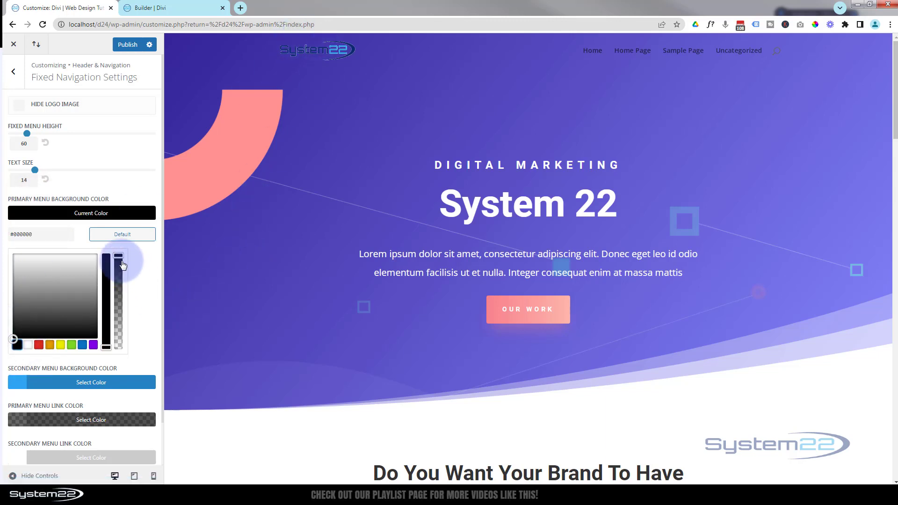
{"action": "left_click_drag", "start_coordinate": [118, 256], "coordinate": [121, 307]}
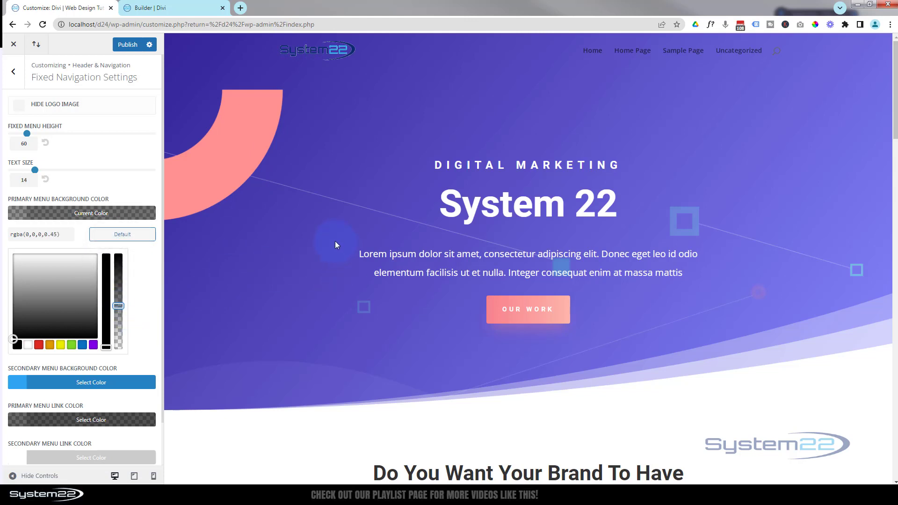
{"action": "scroll", "coordinate": [336, 245], "scroll_direction": "down", "scroll_amount": 2}
{"action": "scroll", "coordinate": [335, 245], "scroll_direction": "down", "scroll_amount": 3}
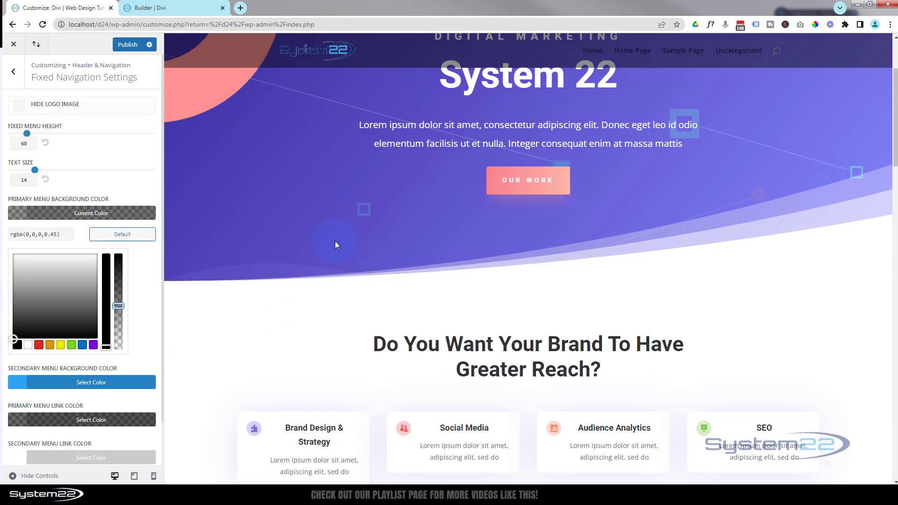
{"action": "scroll", "coordinate": [335, 240], "scroll_direction": "down", "scroll_amount": 3}
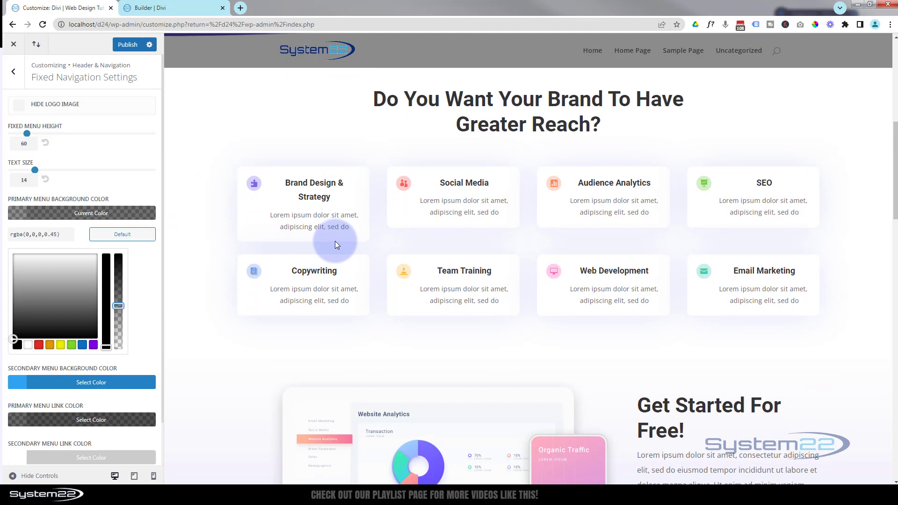
{"action": "scroll", "coordinate": [296, 237], "scroll_direction": "up", "scroll_amount": 4}
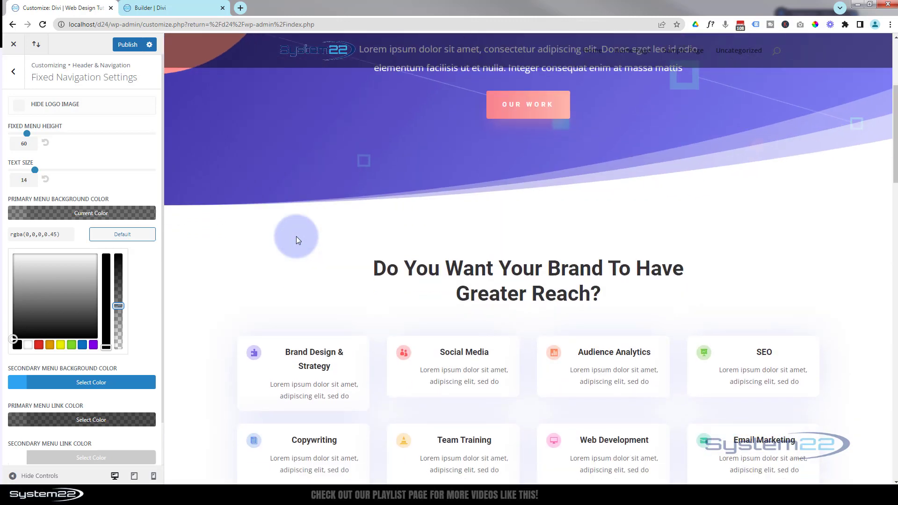
{"action": "scroll", "coordinate": [296, 237], "scroll_direction": "down", "scroll_amount": 3}
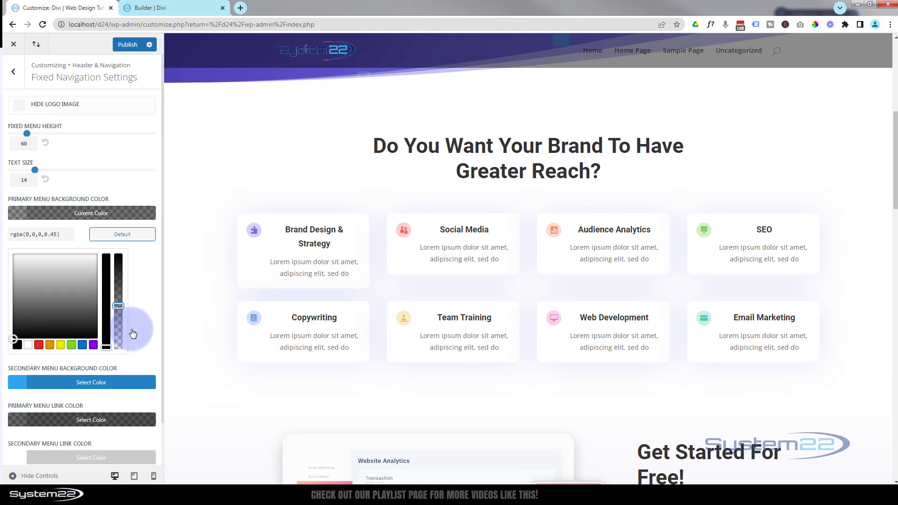
- Set the fixed navigation's Primary Menu Link Color to fully opaque white #ffffff
{"action": "scroll", "coordinate": [146, 316], "scroll_direction": "down", "scroll_amount": 1}
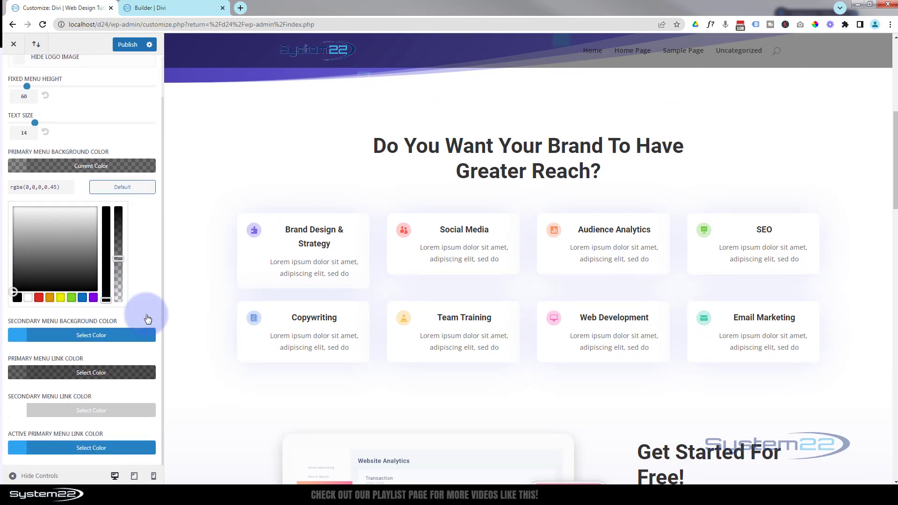
{"action": "scroll", "coordinate": [147, 317], "scroll_direction": "up", "scroll_amount": 1}
{"action": "scroll", "coordinate": [148, 319], "scroll_direction": "down", "scroll_amount": 1}
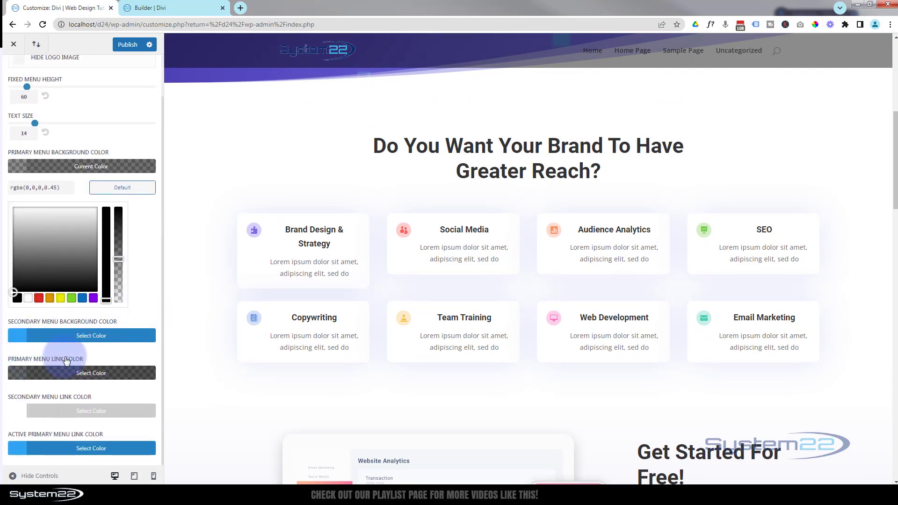
{"action": "left_click", "coordinate": [45, 375]}
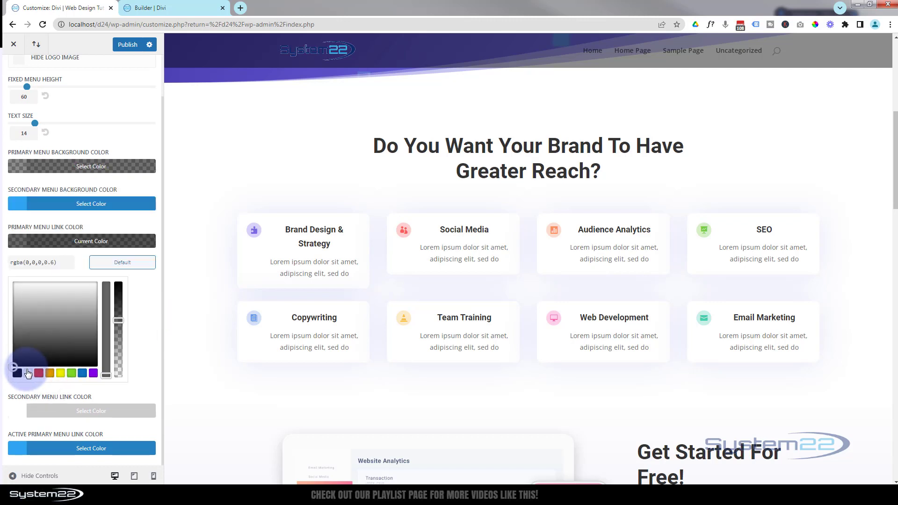
{"action": "left_click", "coordinate": [27, 373]}
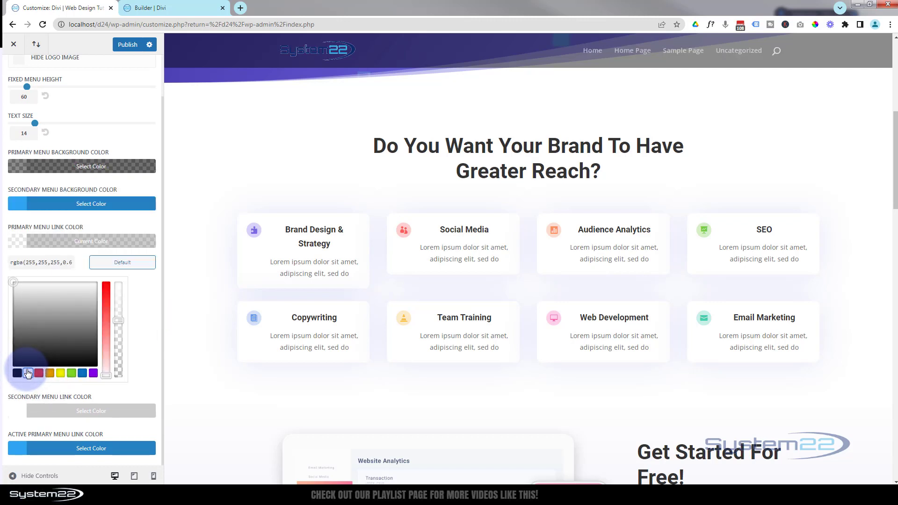
{"action": "left_click", "coordinate": [119, 321]}
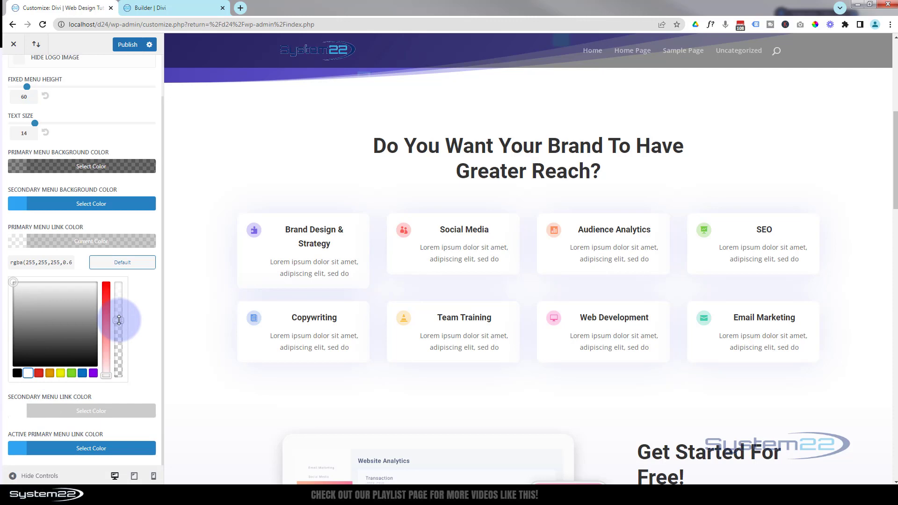
{"action": "left_click_drag", "start_coordinate": [119, 321], "coordinate": [124, 287]}
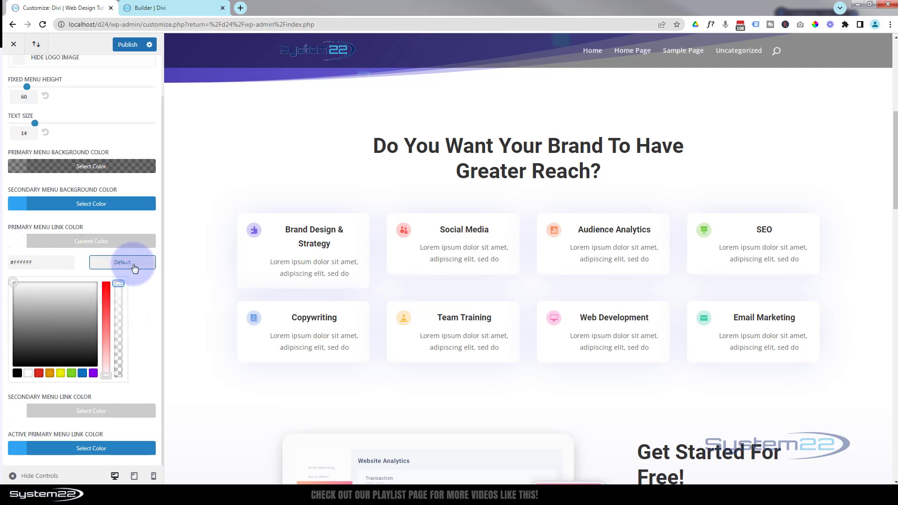
- Scroll the preview to confirm the white links on the dark fixed header
{"action": "scroll", "coordinate": [335, 321], "scroll_direction": "down", "scroll_amount": 5}
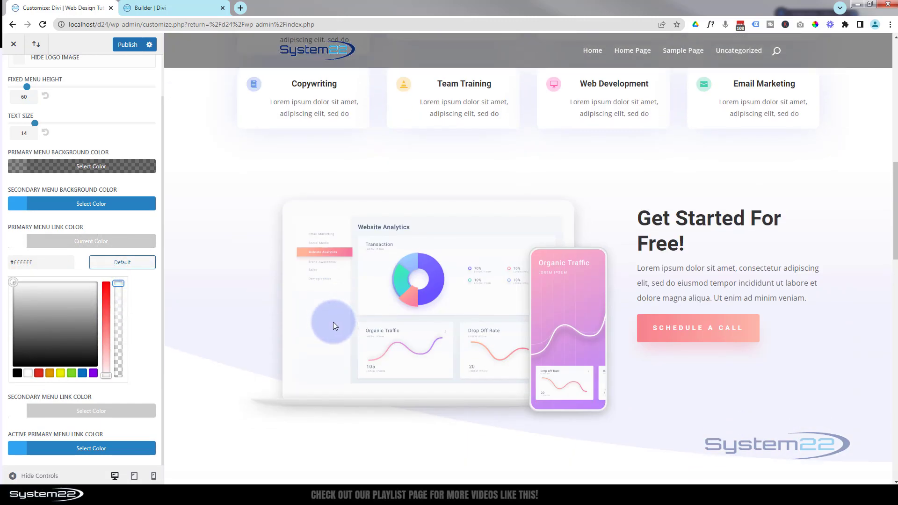
{"action": "scroll", "coordinate": [333, 322], "scroll_direction": "up", "scroll_amount": 8}
{"action": "scroll", "coordinate": [333, 322], "scroll_direction": "up", "scroll_amount": 4}
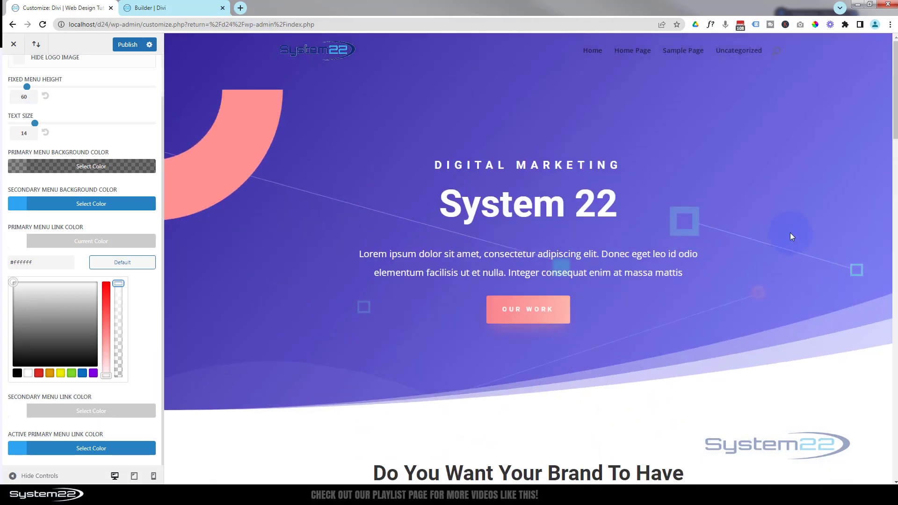
{"action": "scroll", "coordinate": [799, 204], "scroll_direction": "down", "scroll_amount": 4}
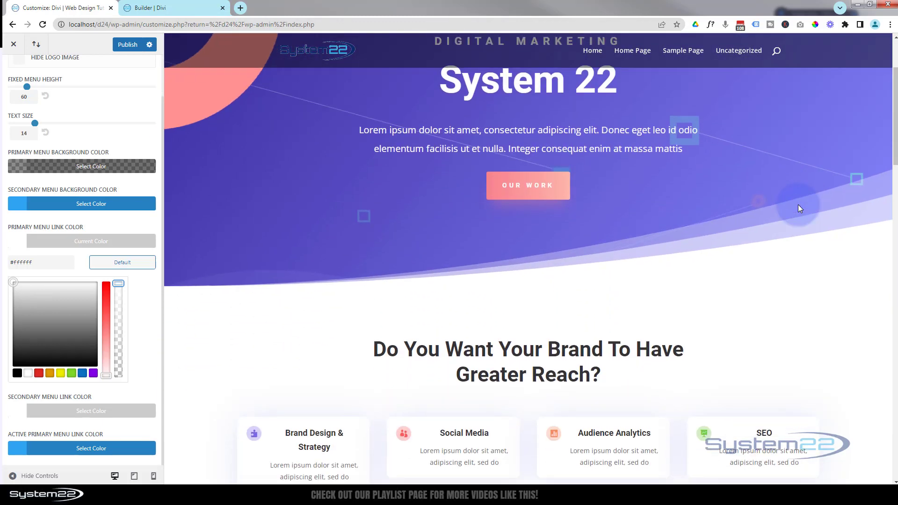
{"action": "scroll", "coordinate": [799, 205], "scroll_direction": "down", "scroll_amount": 5}
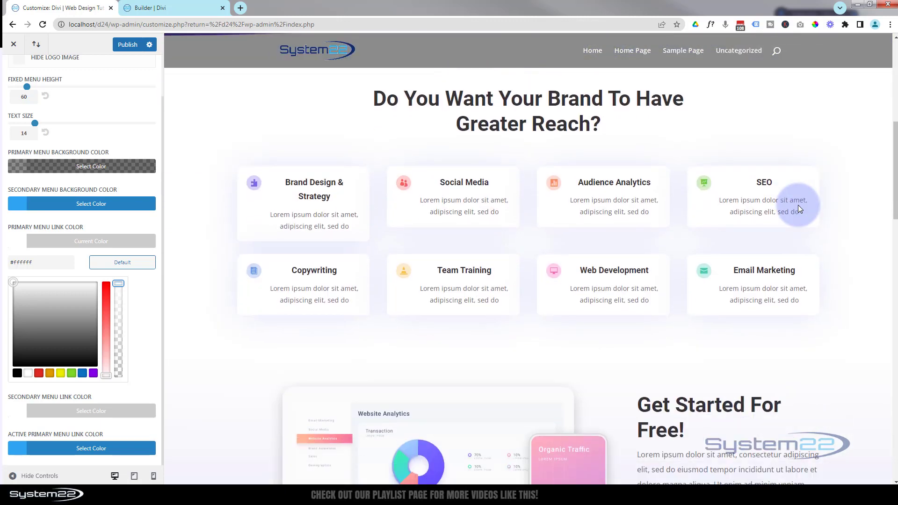
{"action": "scroll", "coordinate": [798, 205], "scroll_direction": "down", "scroll_amount": 4}
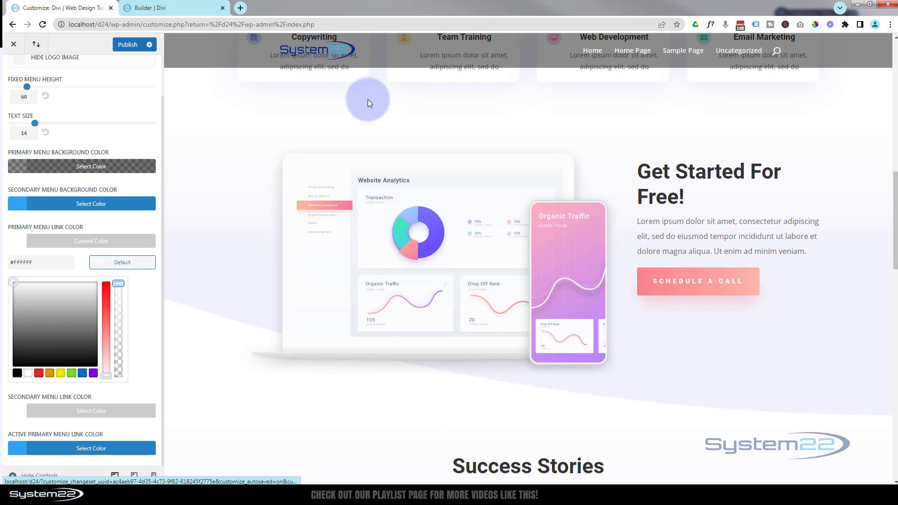
{"action": "scroll", "coordinate": [424, 202], "scroll_direction": "down", "scroll_amount": 3}
{"action": "scroll", "coordinate": [424, 202], "scroll_direction": "up", "scroll_amount": 12}
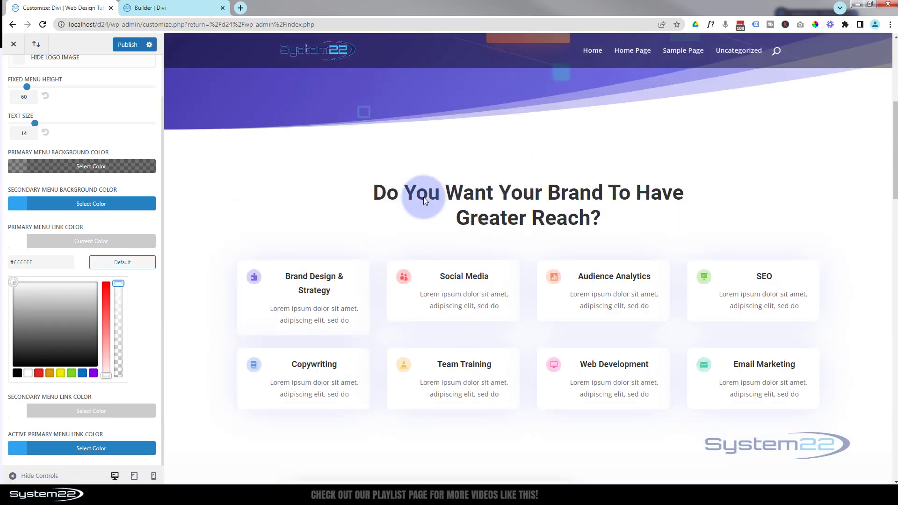
{"action": "scroll", "coordinate": [425, 200], "scroll_direction": "up", "scroll_amount": 3}
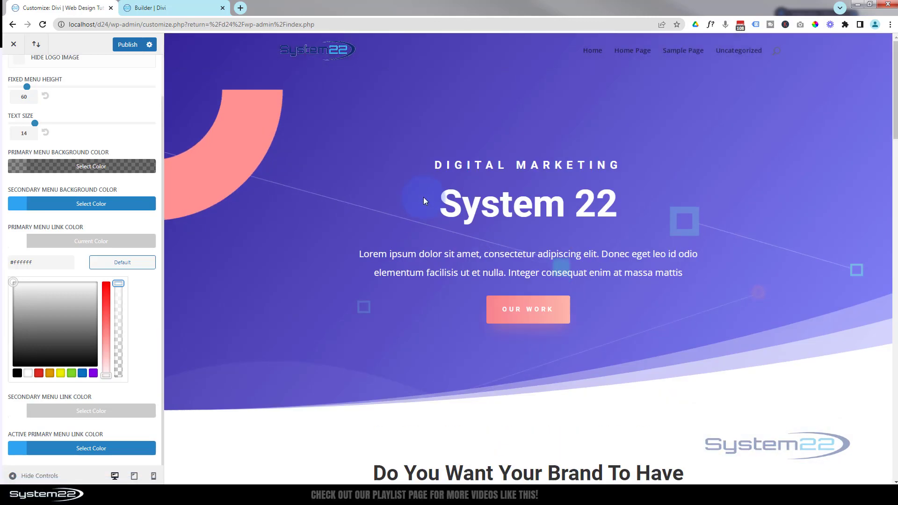
- Restore the Primary Menu Bar background to fully opaque white #ffffff
{"action": "scroll", "coordinate": [86, 119], "scroll_direction": "up", "scroll_amount": 2}
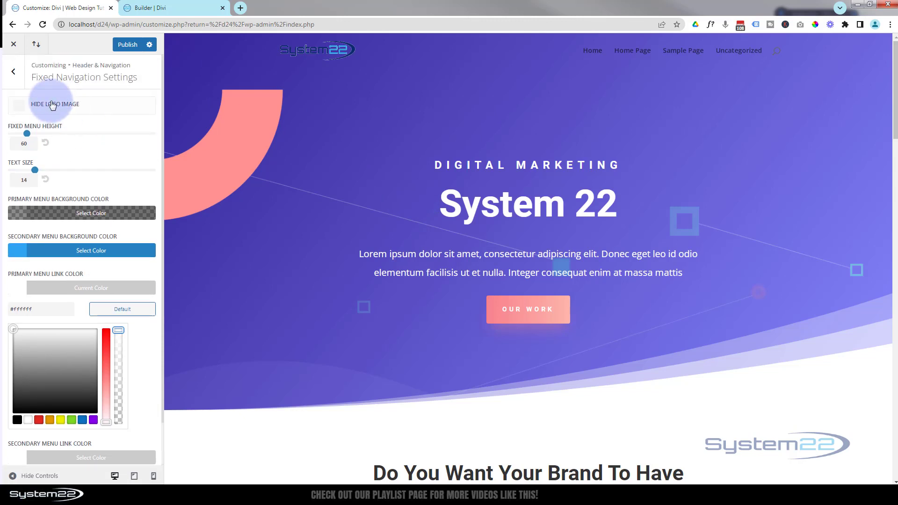
{"action": "left_click", "coordinate": [15, 72]}
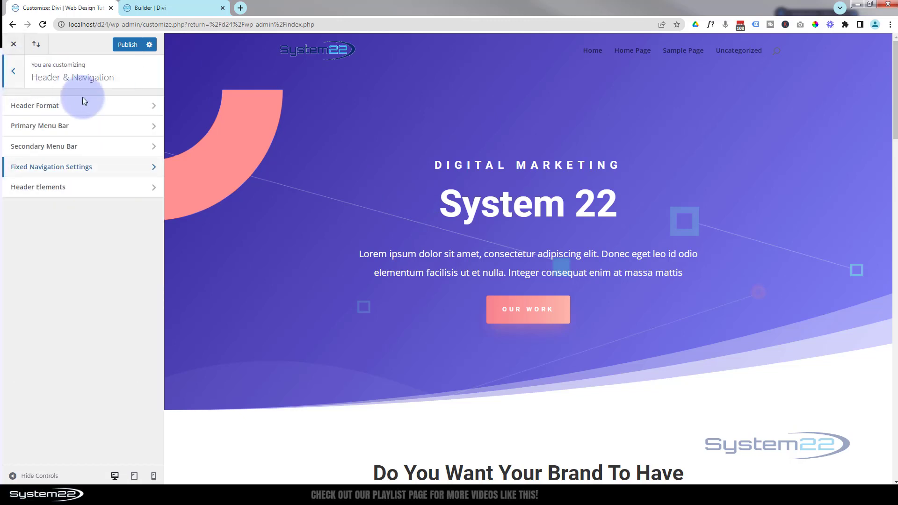
{"action": "left_click", "coordinate": [89, 130]}
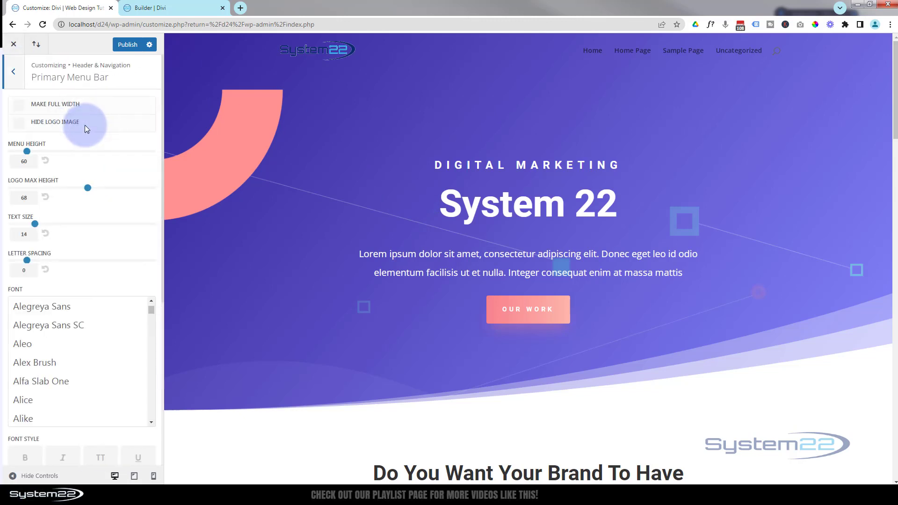
{"action": "scroll", "coordinate": [86, 125], "scroll_direction": "down", "scroll_amount": 3}
{"action": "scroll", "coordinate": [85, 125], "scroll_direction": "down", "scroll_amount": 3}
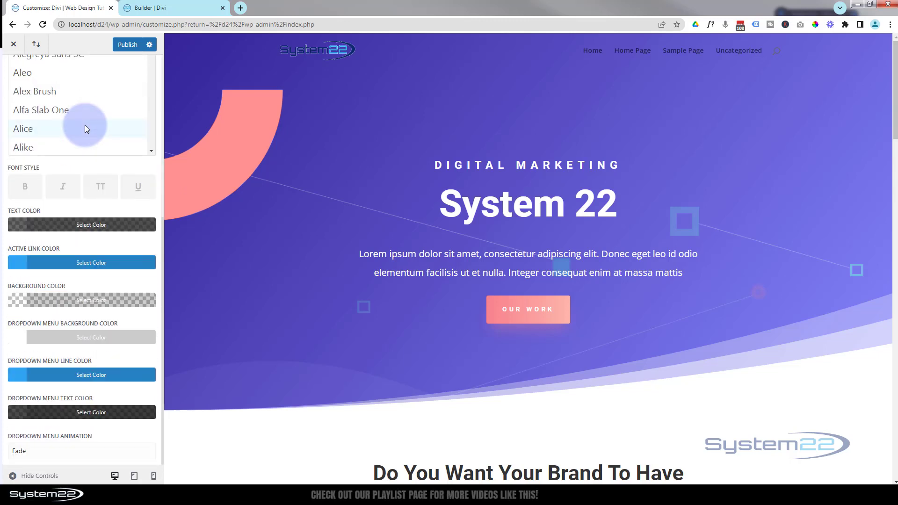
{"action": "scroll", "coordinate": [85, 125], "scroll_direction": "down", "scroll_amount": 3}
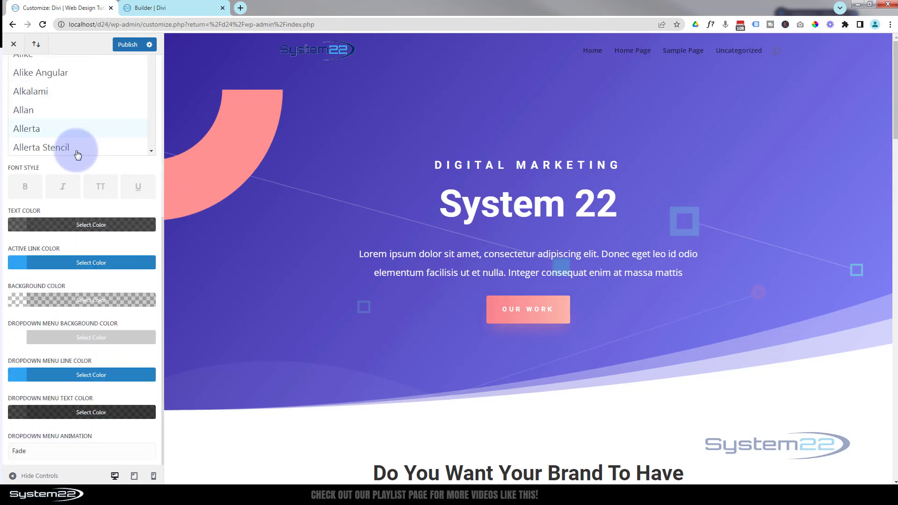
{"action": "left_click", "coordinate": [56, 304]}
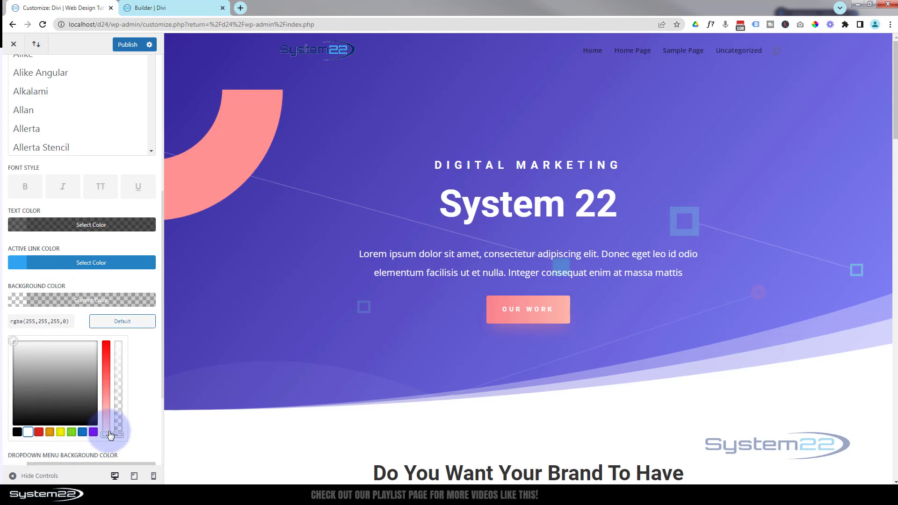
{"action": "left_click_drag", "start_coordinate": [120, 431], "coordinate": [119, 342]}
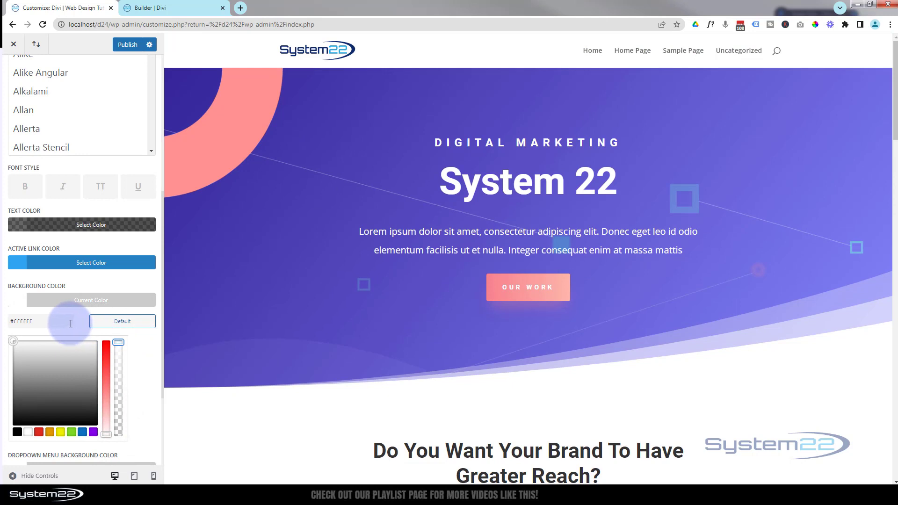
- Publish the Customizer changes and scroll the preview to verify the fixed header
{"action": "left_click", "coordinate": [125, 47]}
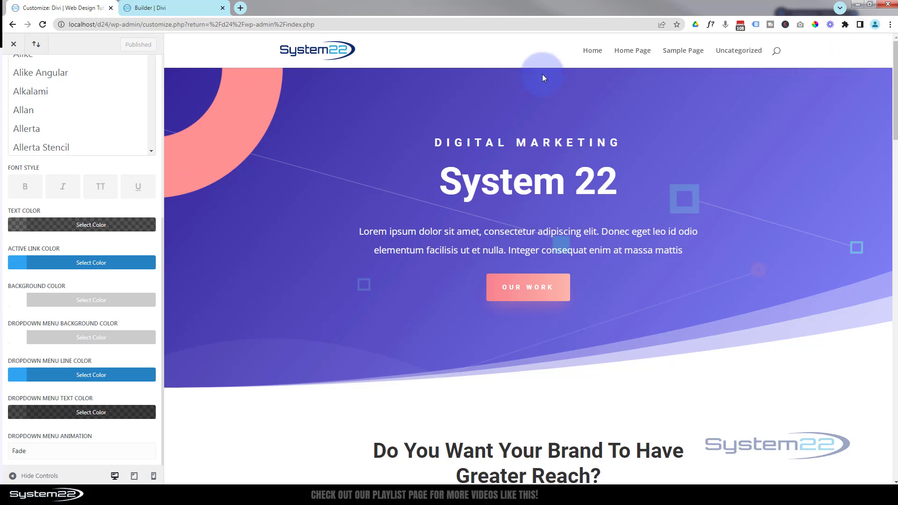
{"action": "scroll", "coordinate": [493, 152], "scroll_direction": "down", "scroll_amount": 5}
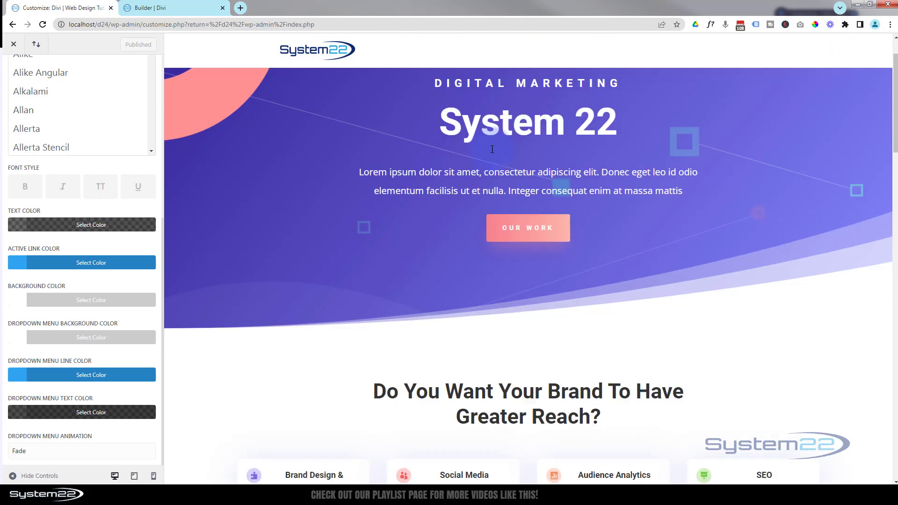
{"action": "scroll", "coordinate": [488, 150], "scroll_direction": "up", "scroll_amount": 5}
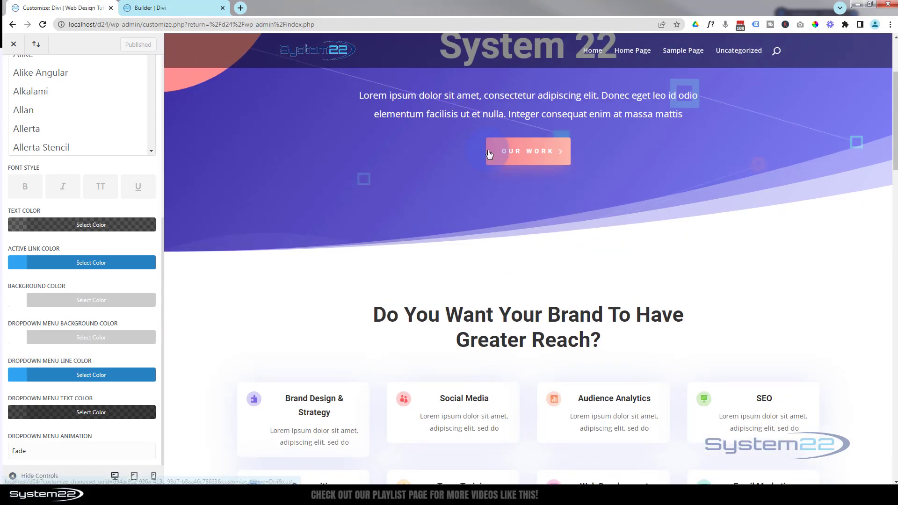